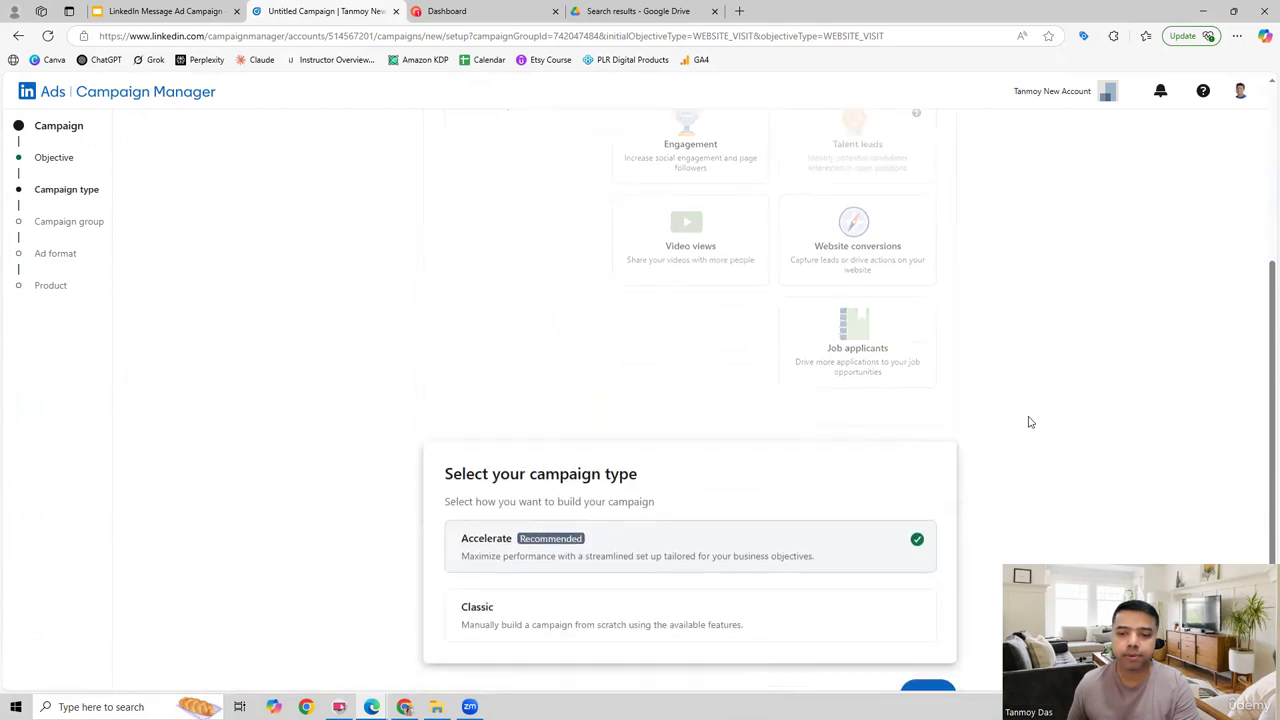
Step: Choose the Classic campaign type and continue with the existing New Campaign Group
click(617, 417)
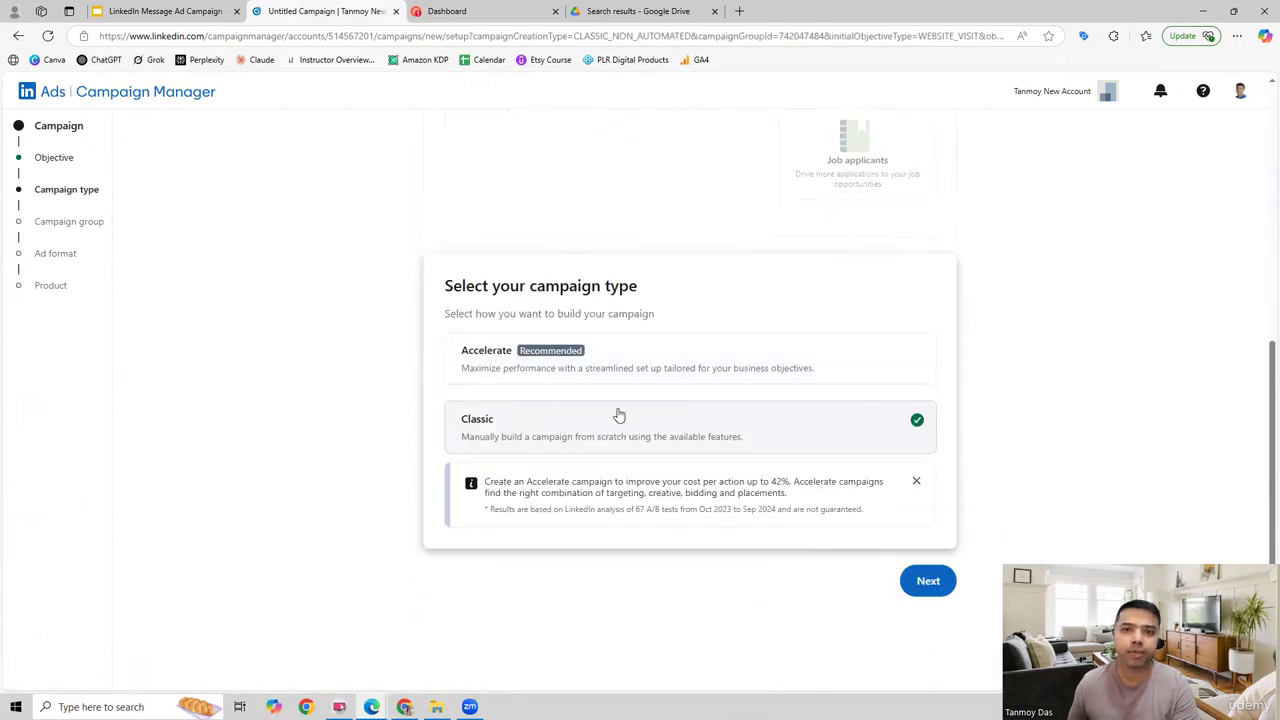
click(926, 580)
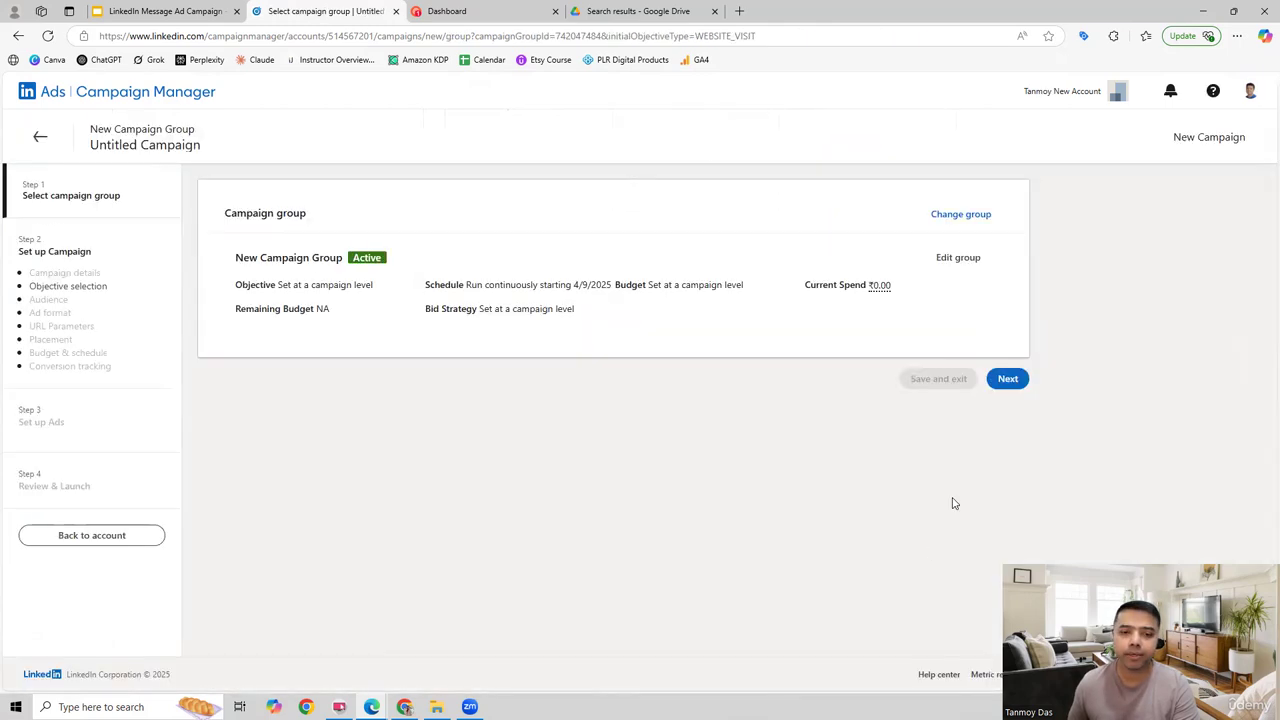
click(1008, 380)
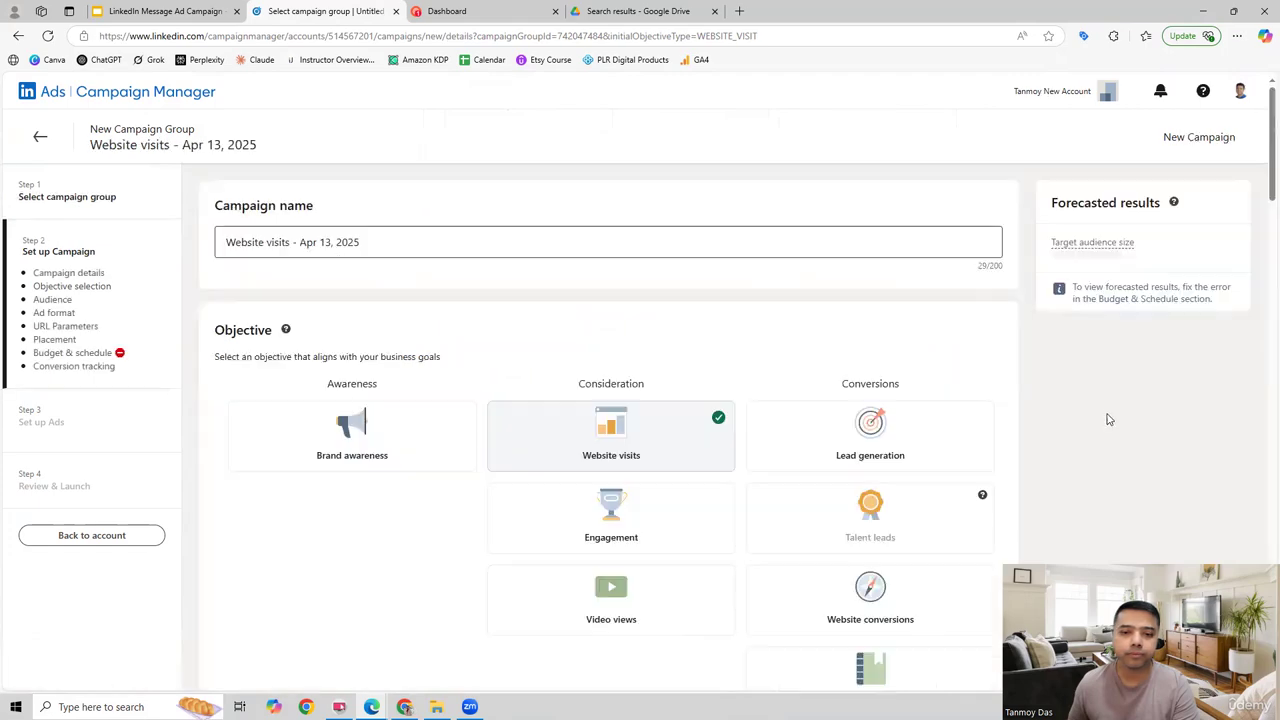
Step: Rename the campaign as "Message Ad Campaign - Apr13"
scroll(846, 409, down, 8)
scroll(837, 406, up, 8)
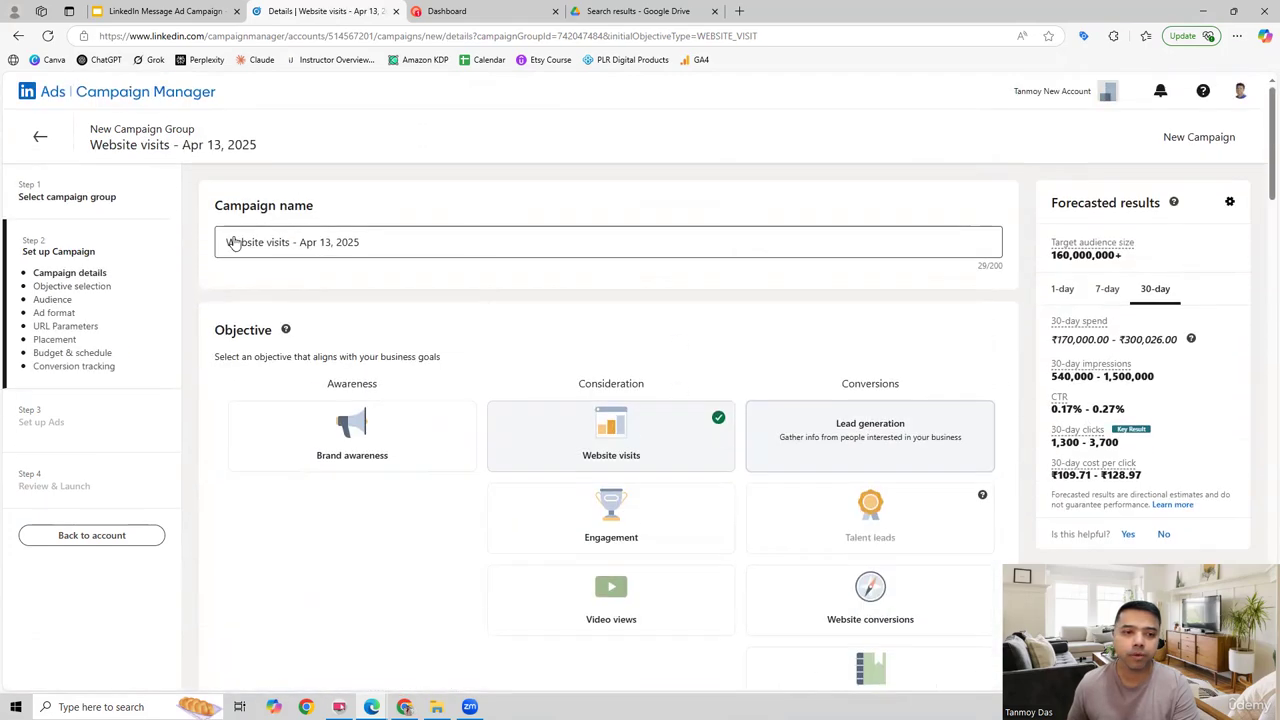
drag(373, 240, 185, 243)
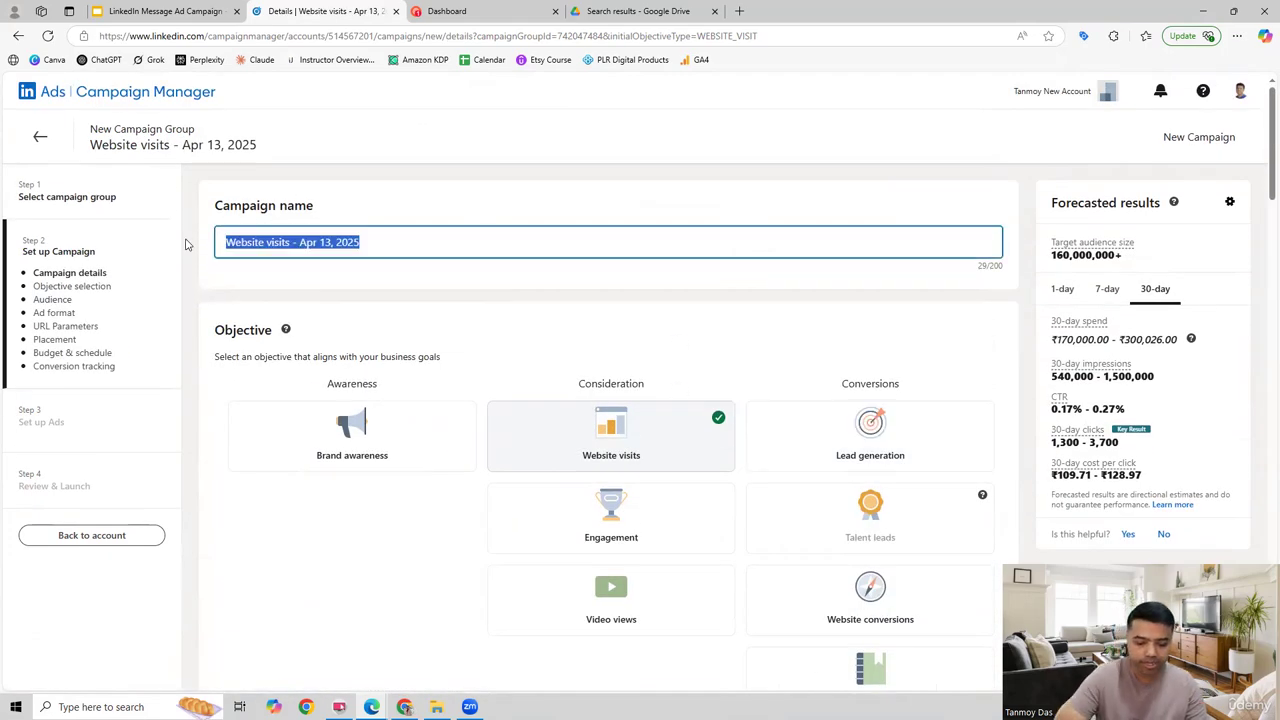
text(Message Ad)
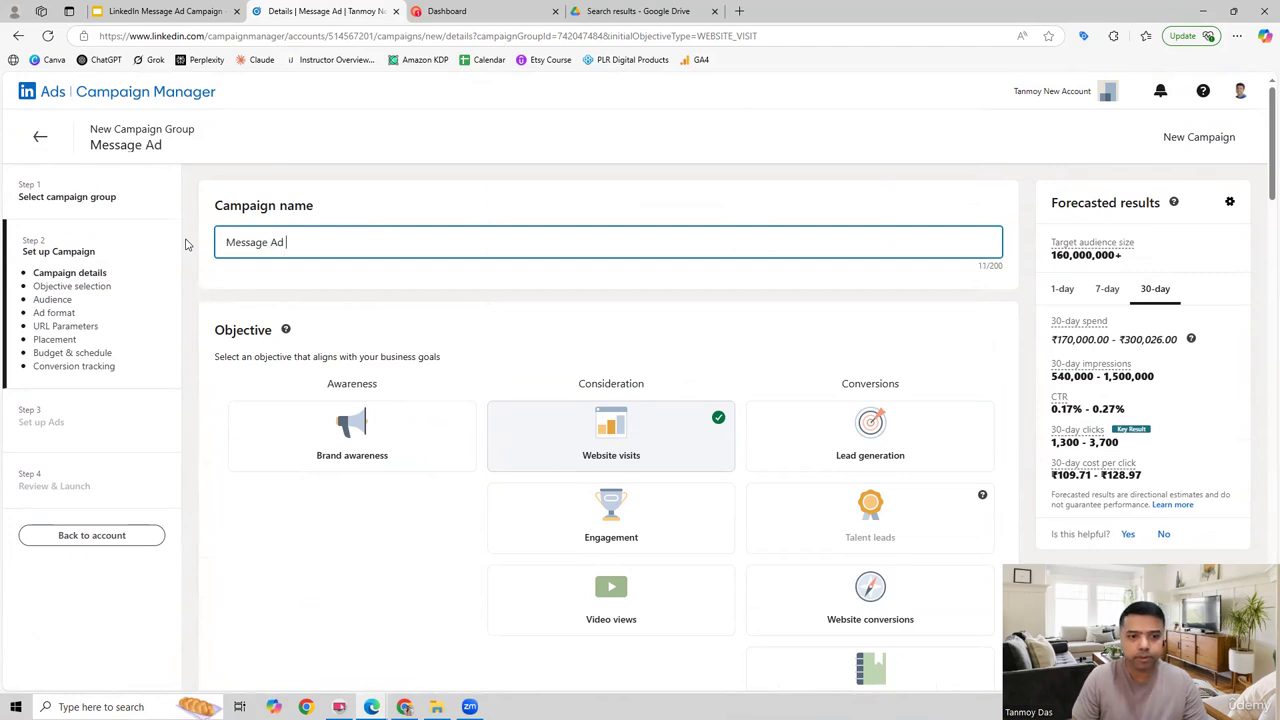
key(BackSpace)
text(Cam)
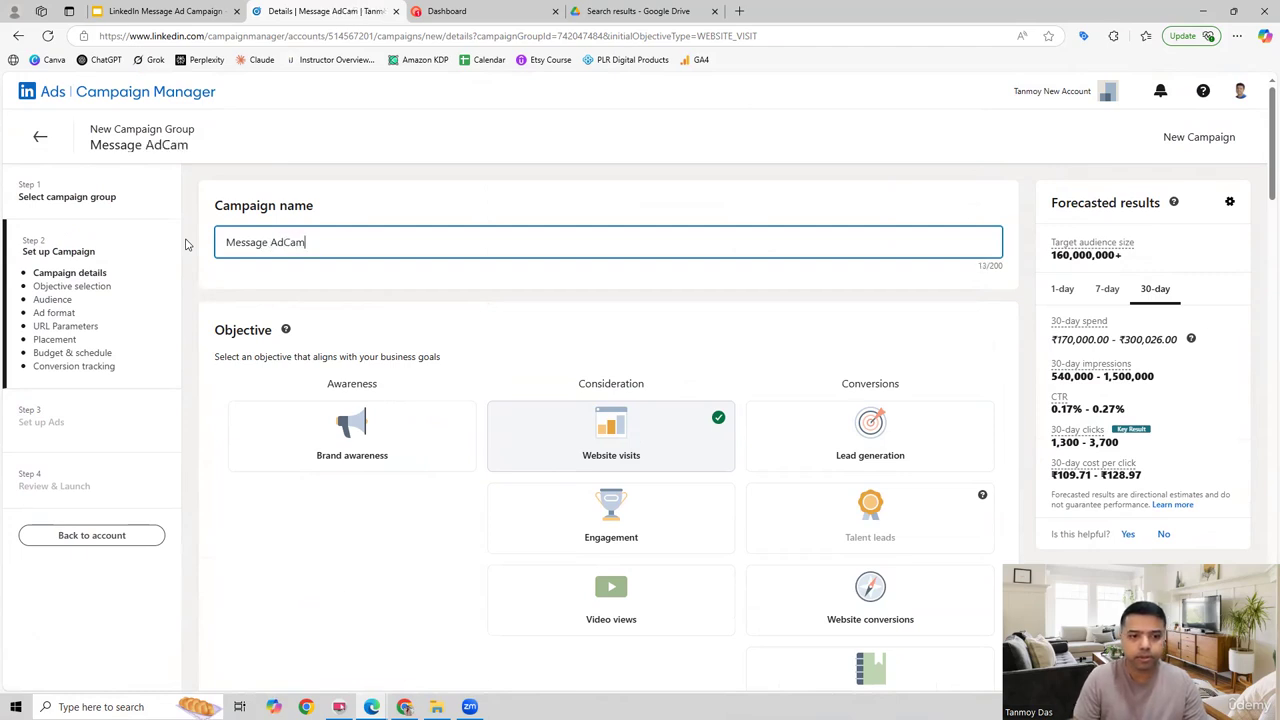
key(BackSpace)
key(BackSpace)
key(BackSpace)
text(Campaig)
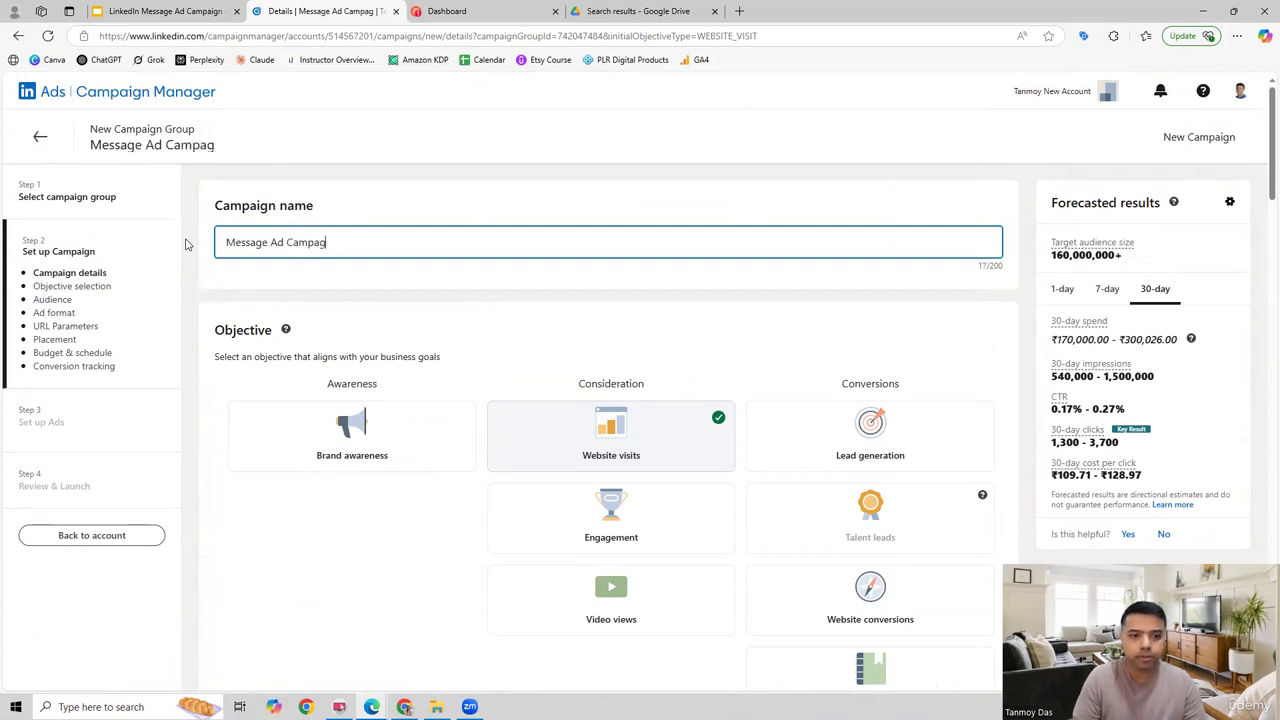
key(BackSpace)
key(BackSpace)
text(ign )
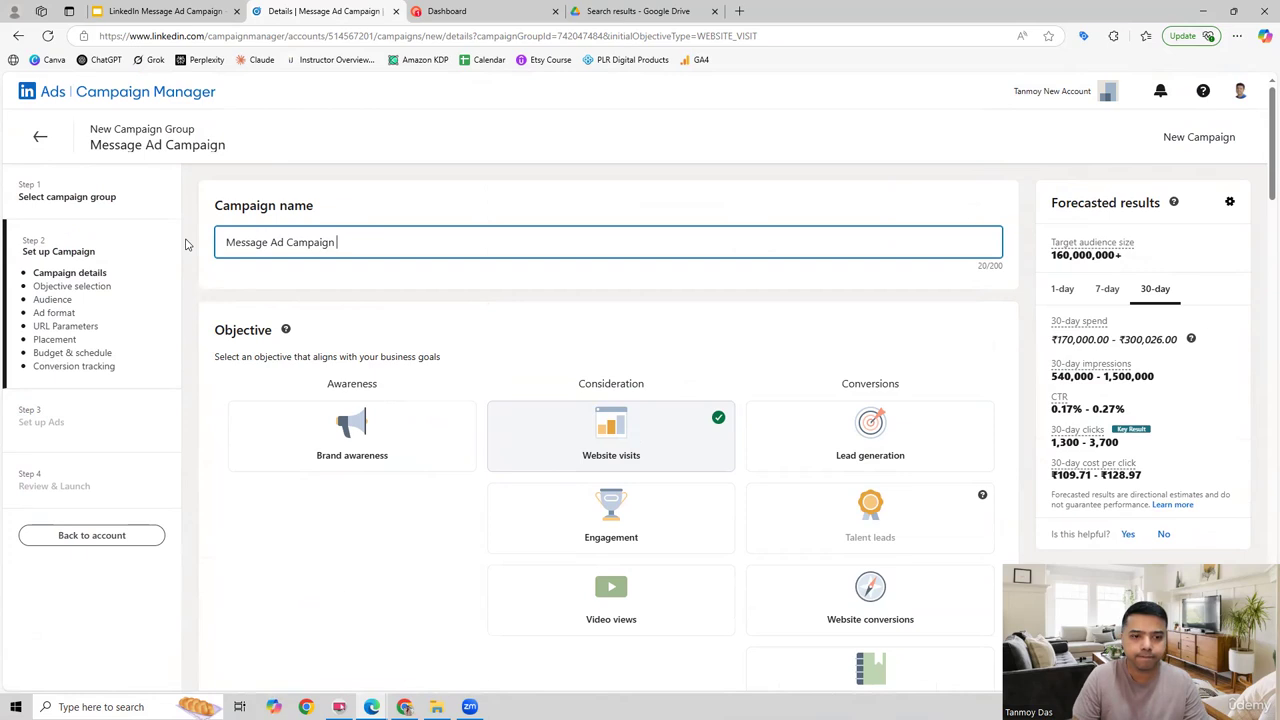
text(- Apr)
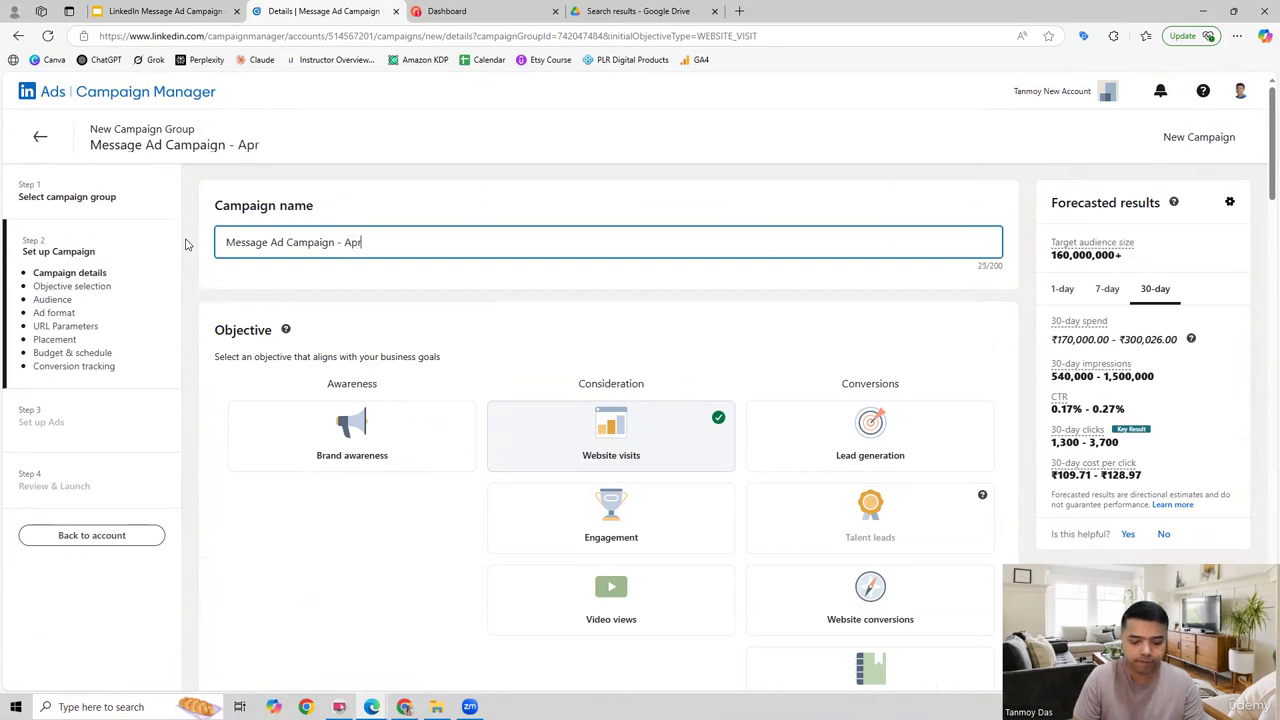
text(13)
Step: Target the audience by job experience, including people whose current job title is Software Engineer
scroll(517, 474, down, 5)
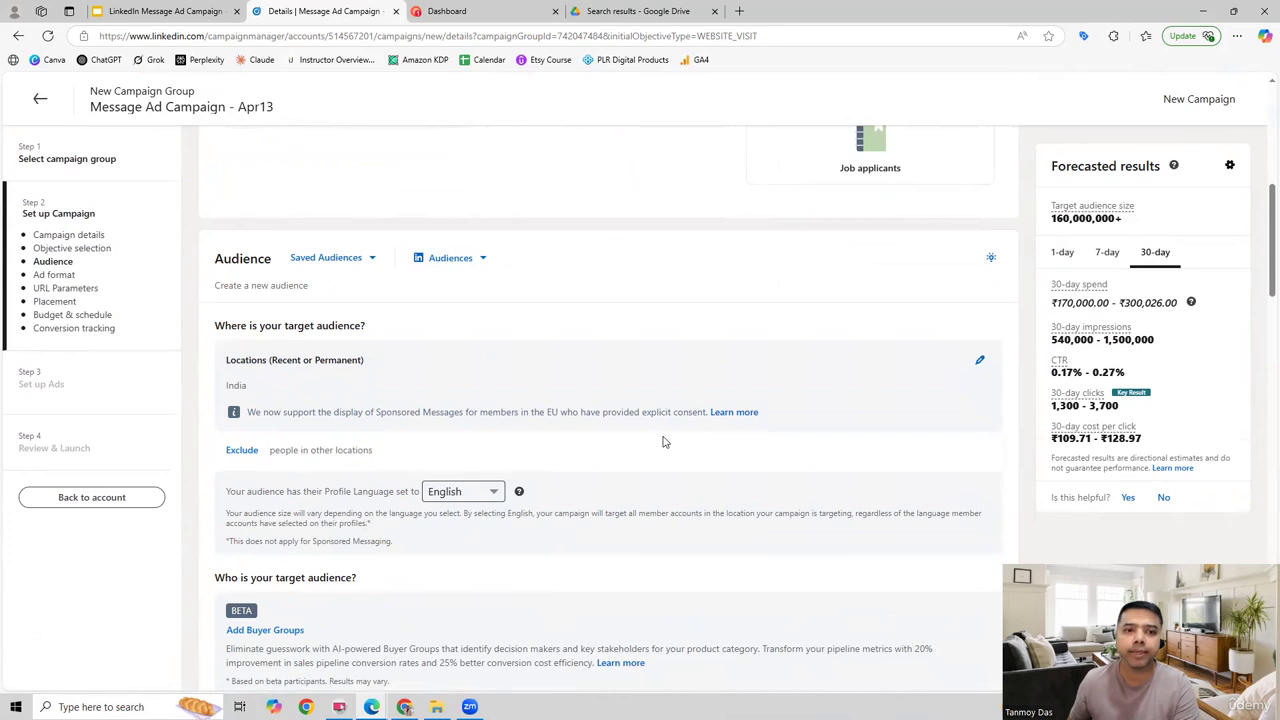
scroll(663, 441, down, 1)
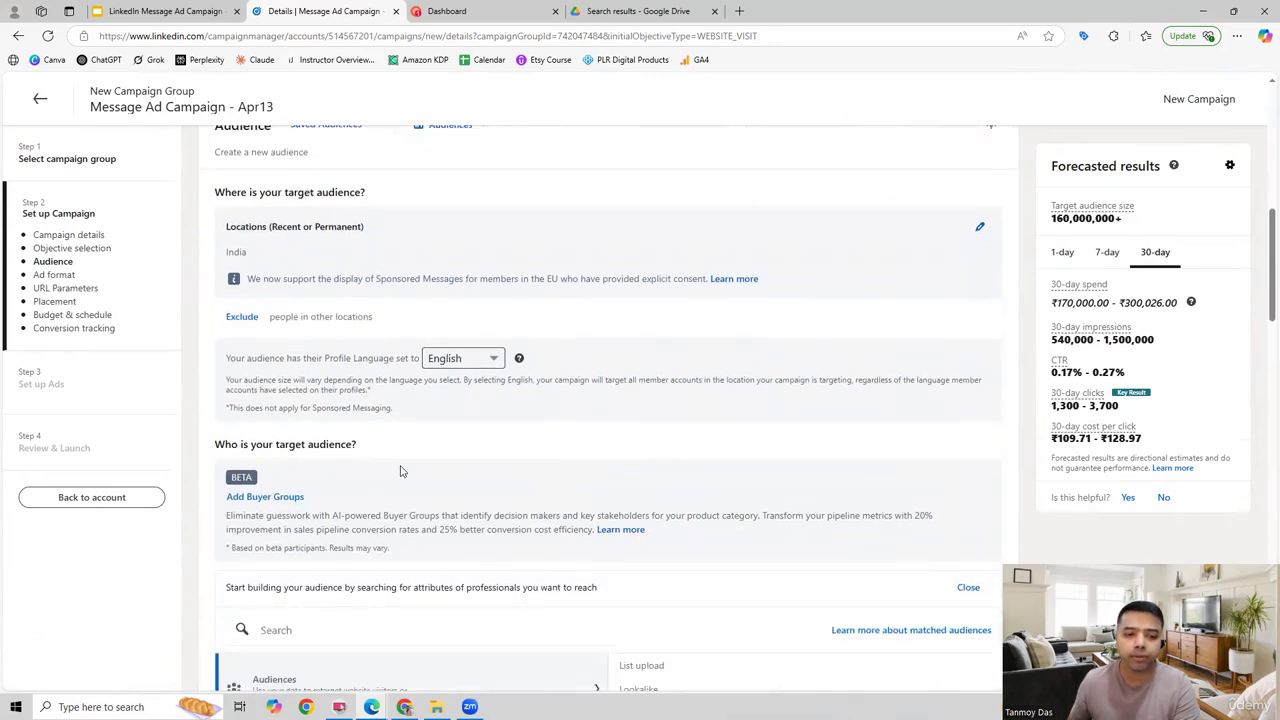
scroll(400, 471, down, 2)
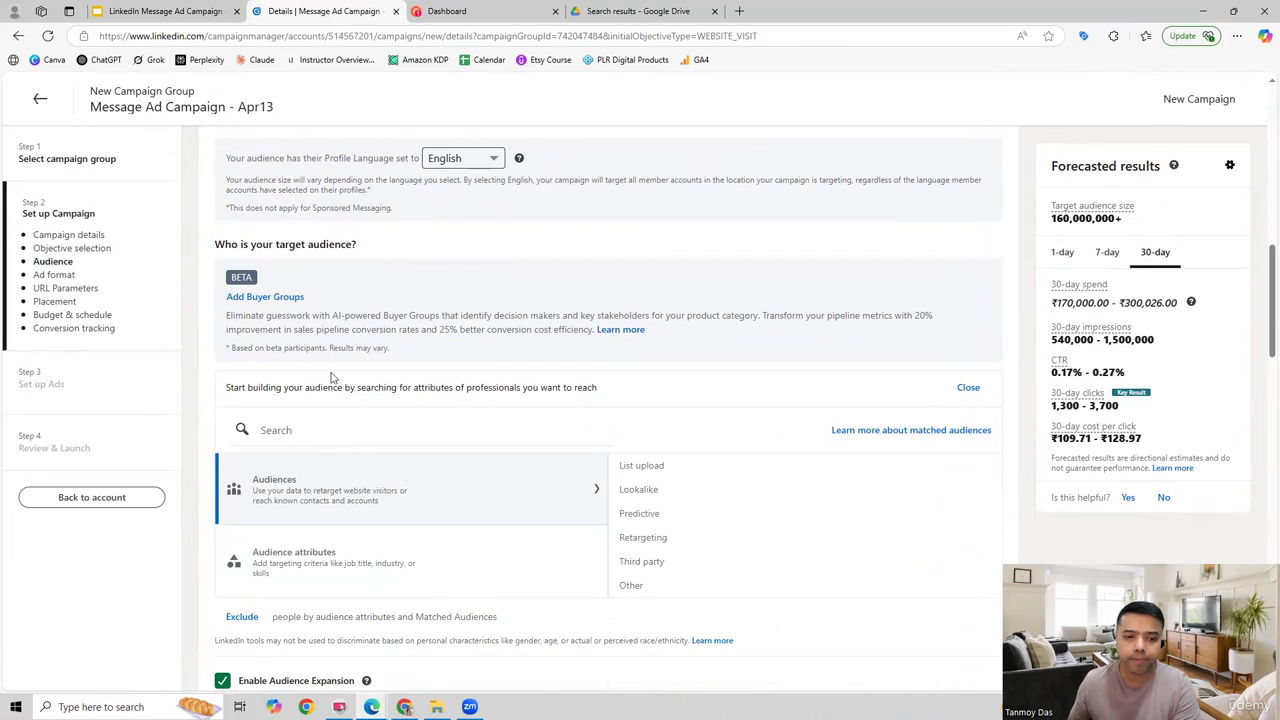
click(452, 560)
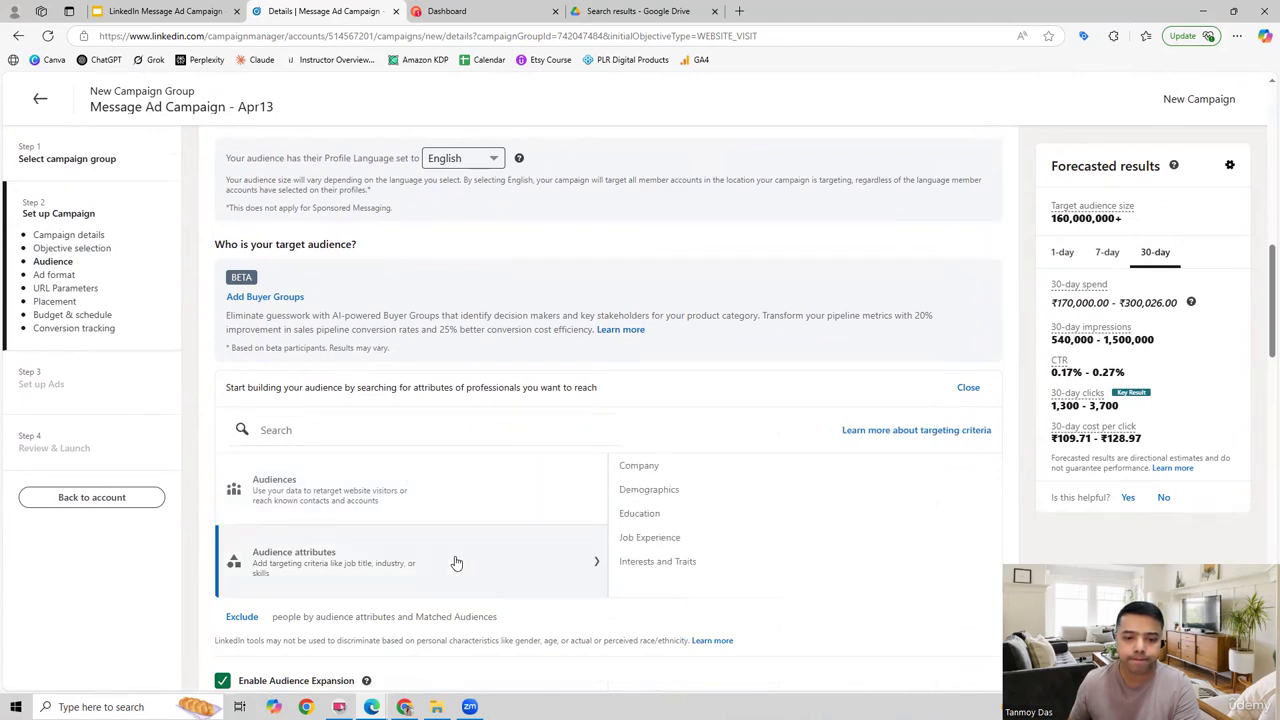
click(659, 544)
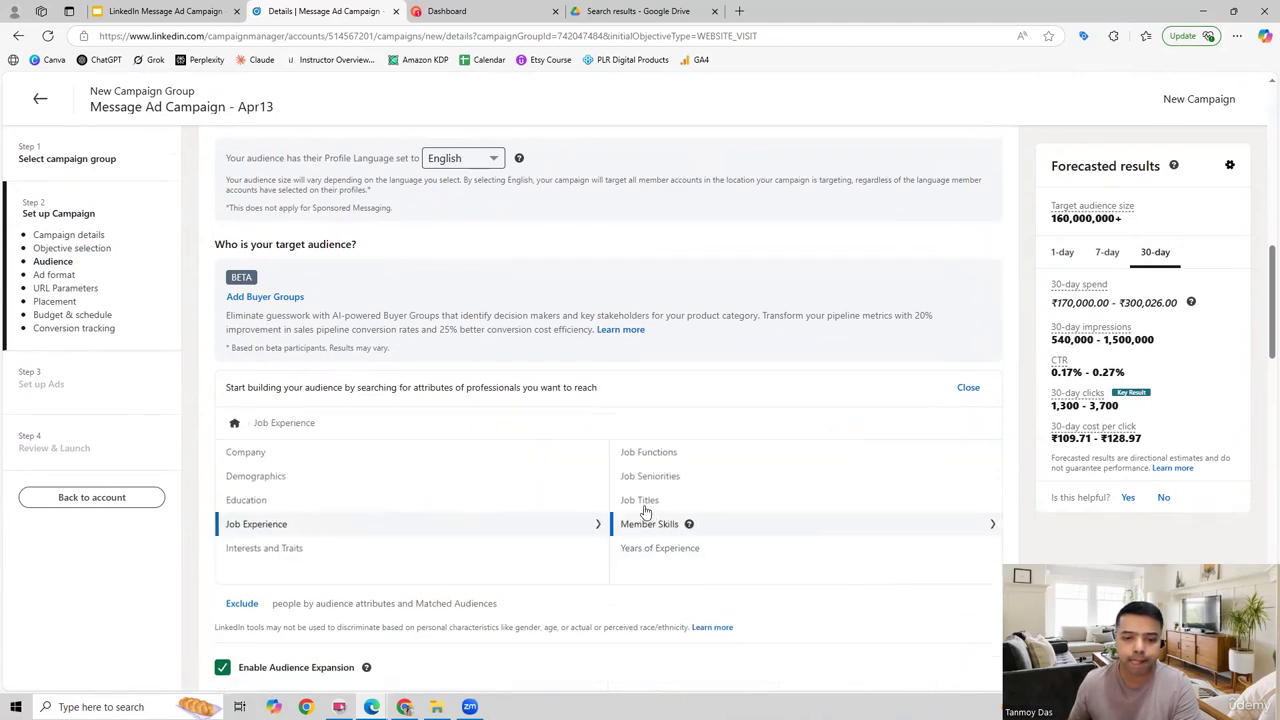
click(645, 505)
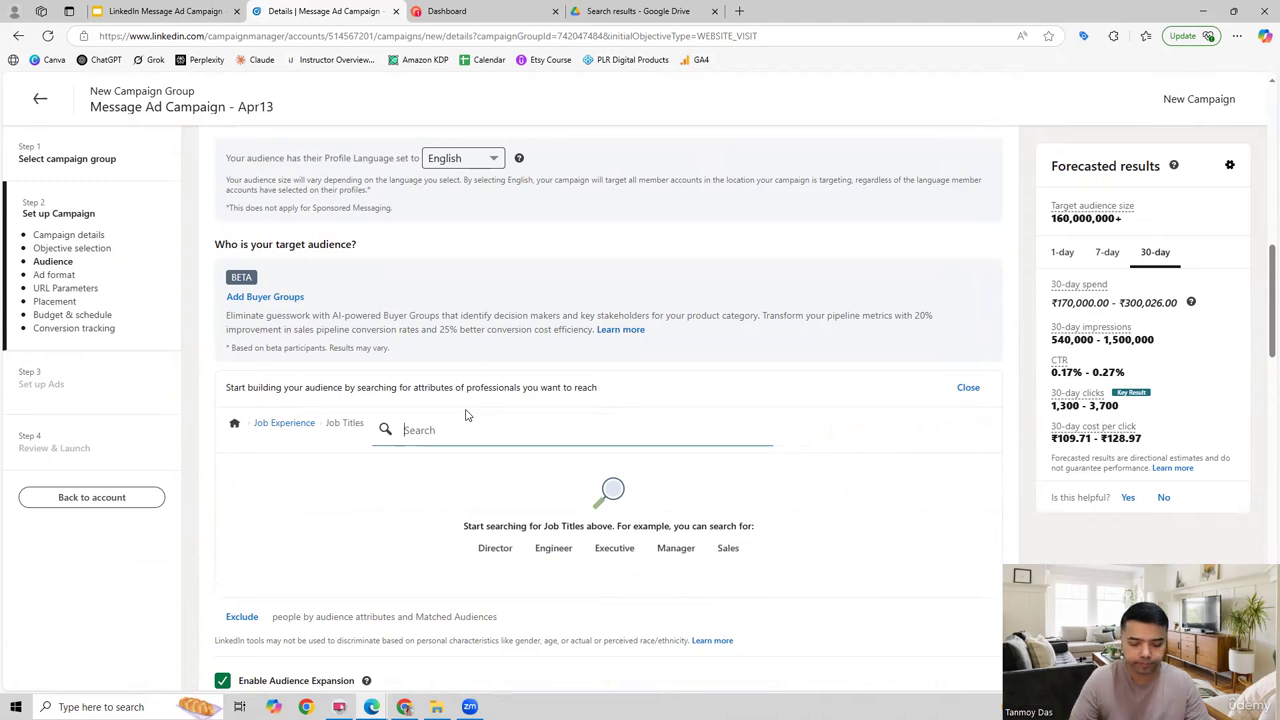
text(engi)
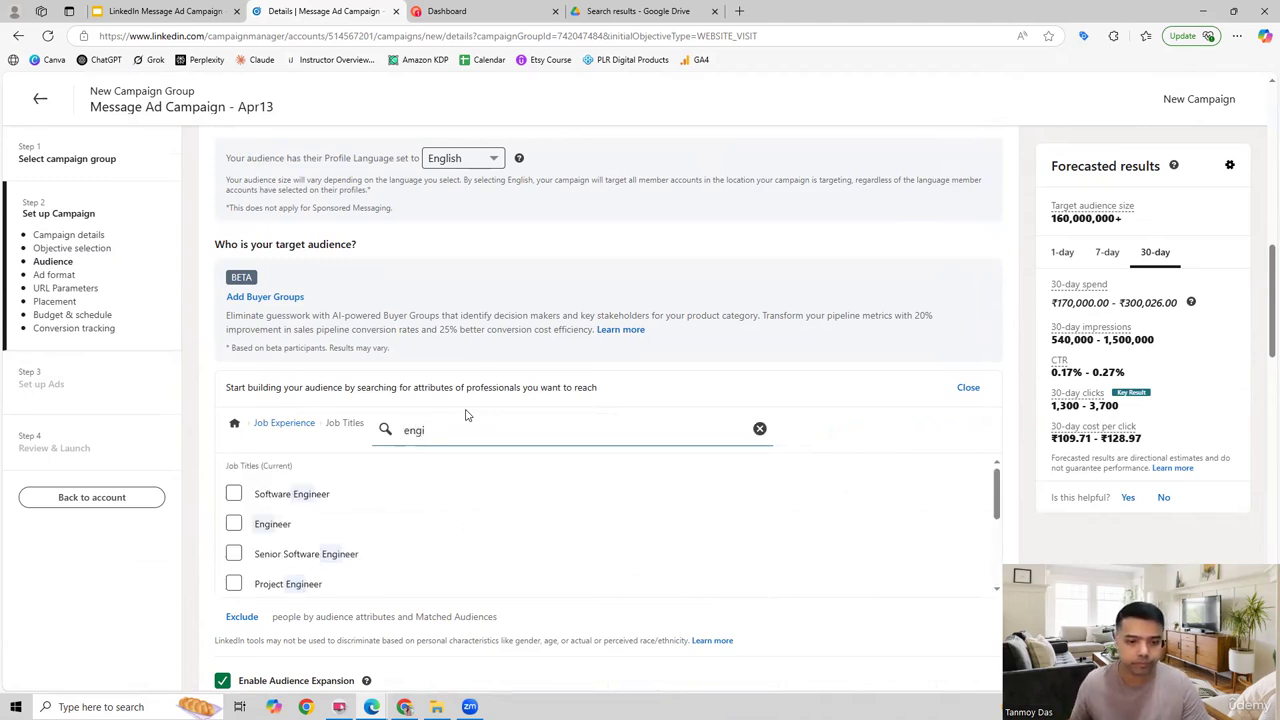
click(234, 494)
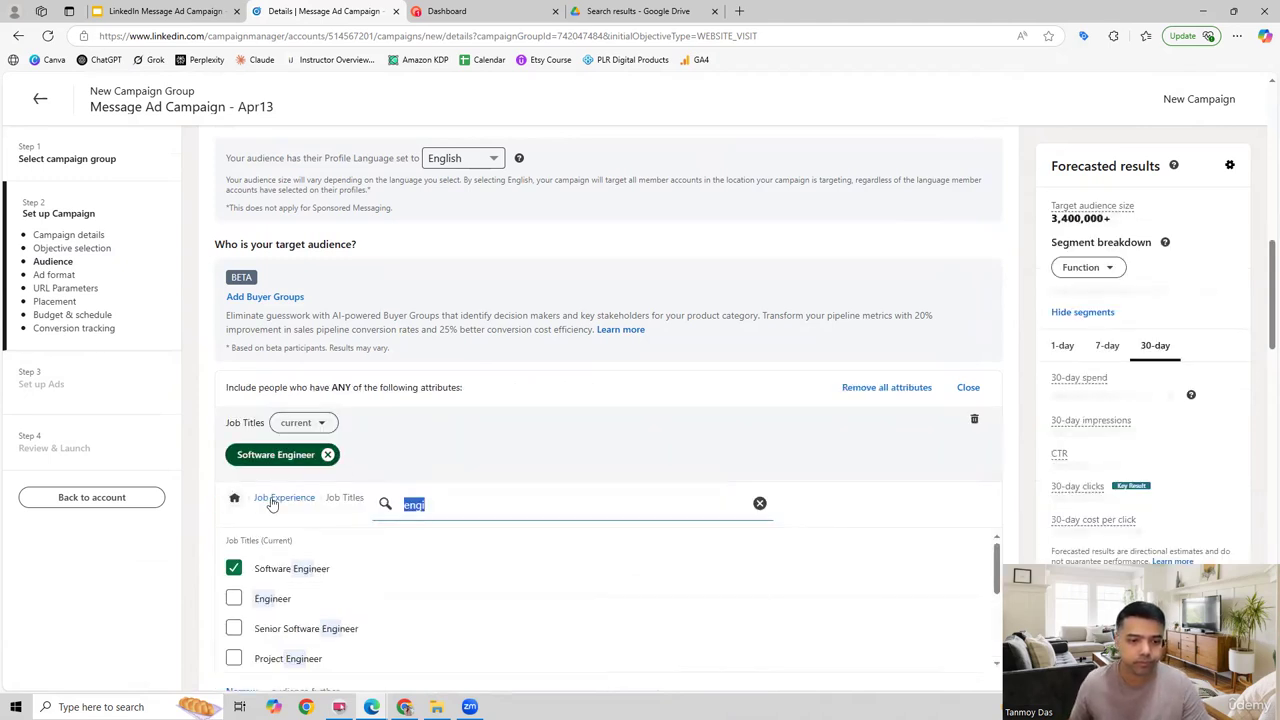
click(972, 392)
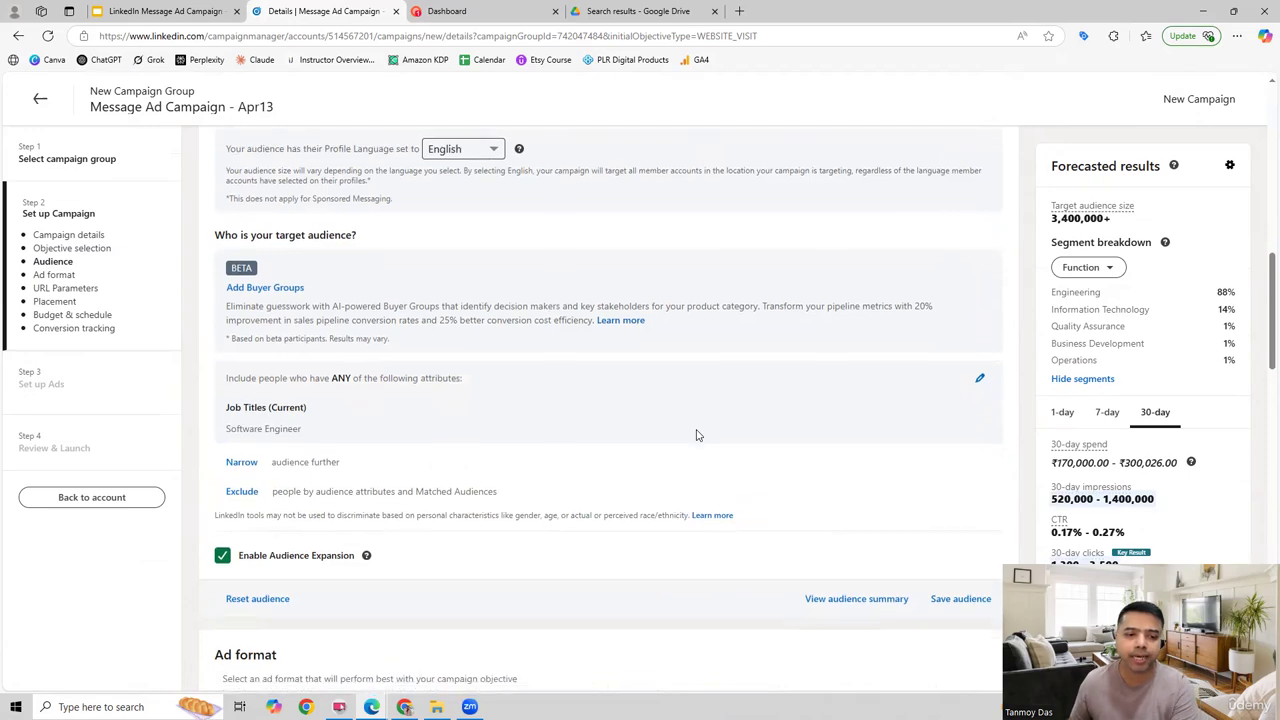
Step: Select the Message ad format and set the continuously running campaign's start date to 4/16/2025
scroll(694, 434, down, 5)
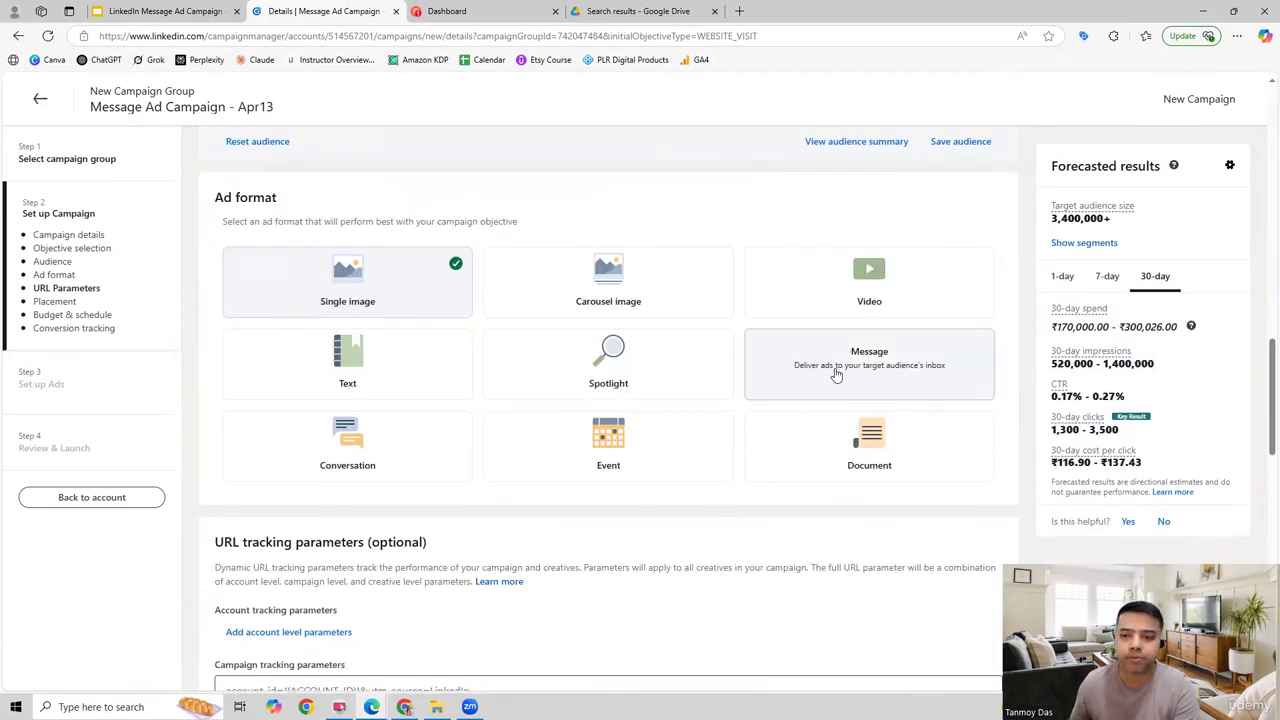
click(920, 372)
scroll(834, 526, down, 5)
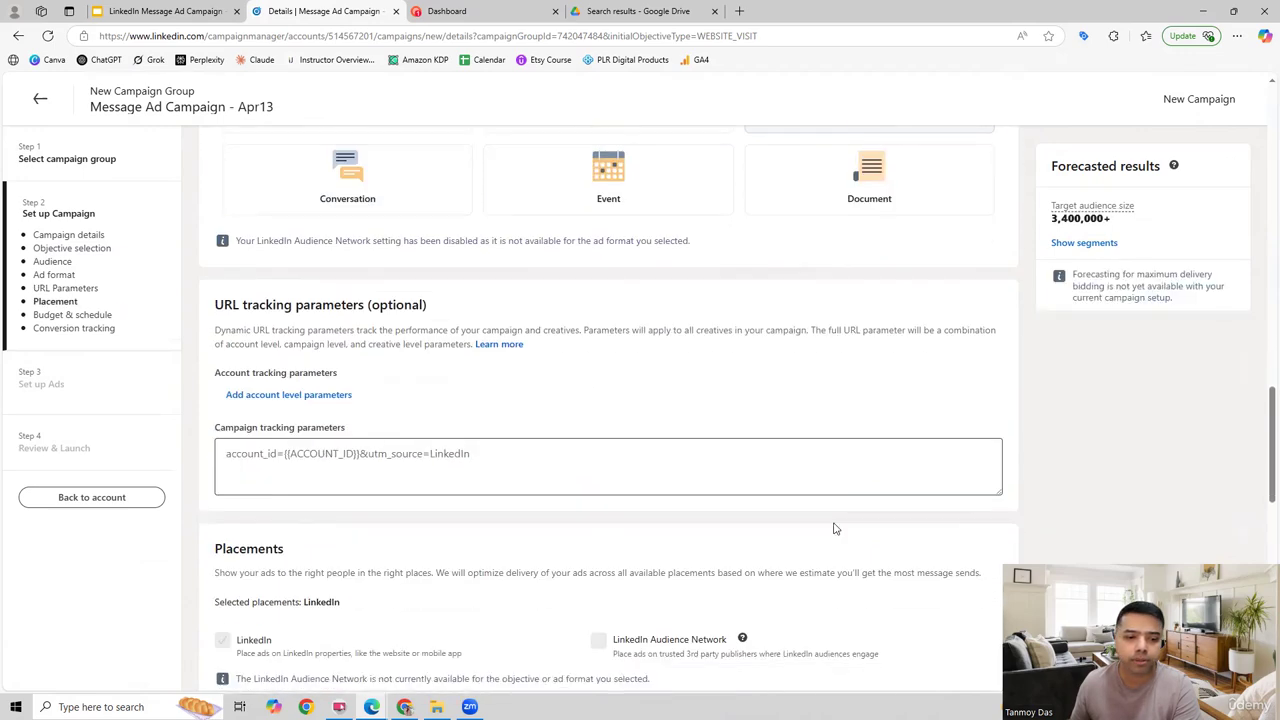
scroll(834, 526, down, 2)
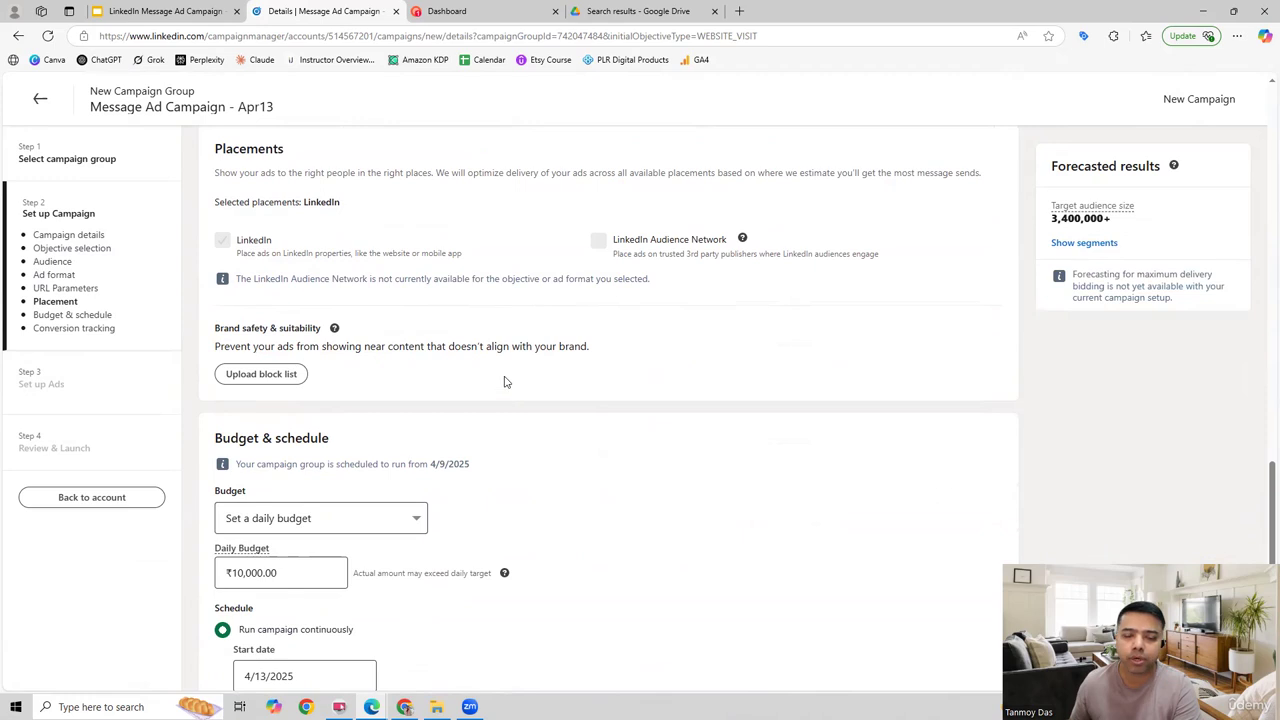
scroll(625, 418, down, 3)
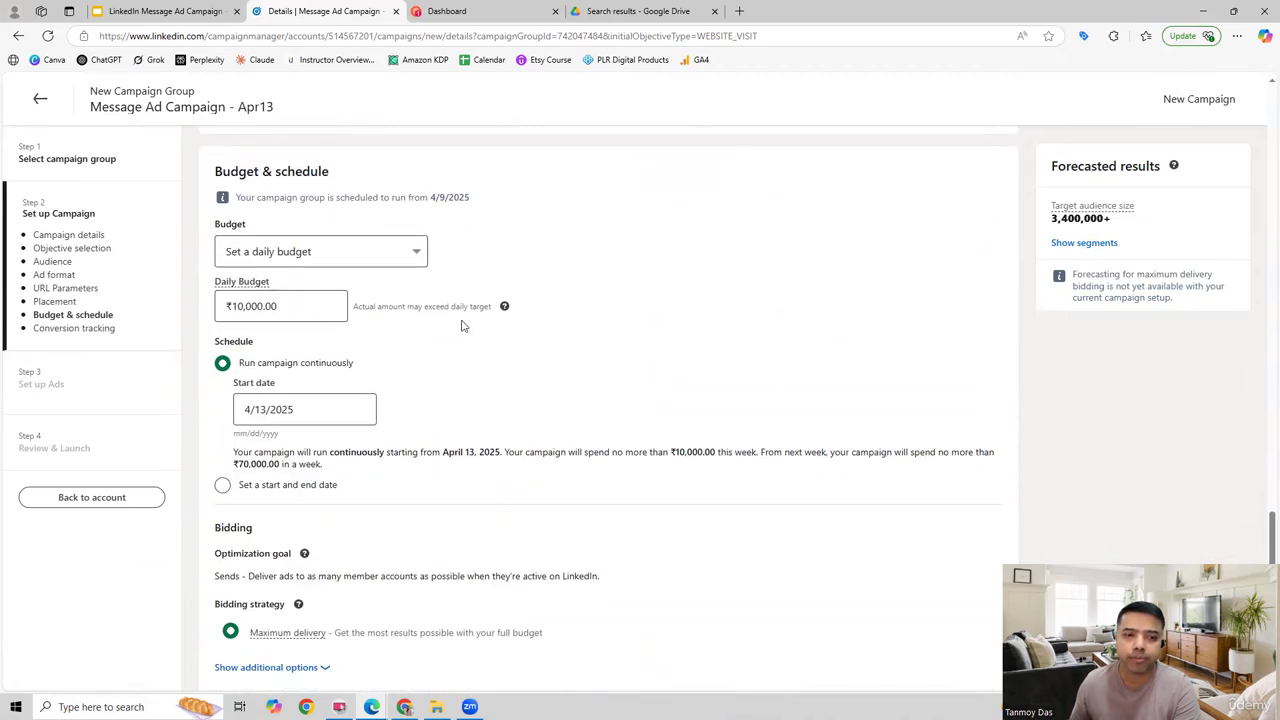
click(289, 408)
click(340, 262)
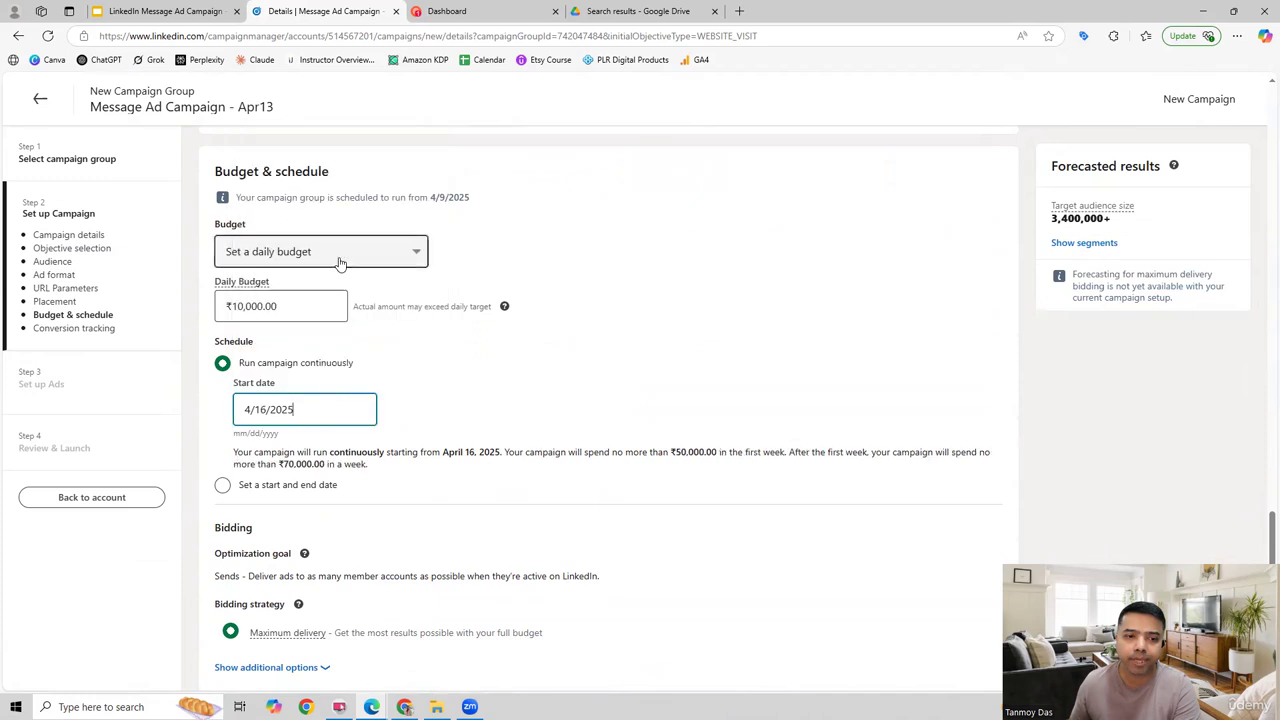
Step: Review the bidding optimization goal, save the campaign setup with its objective and ad format, and continue to the ad setup stage
scroll(573, 445, down, 3)
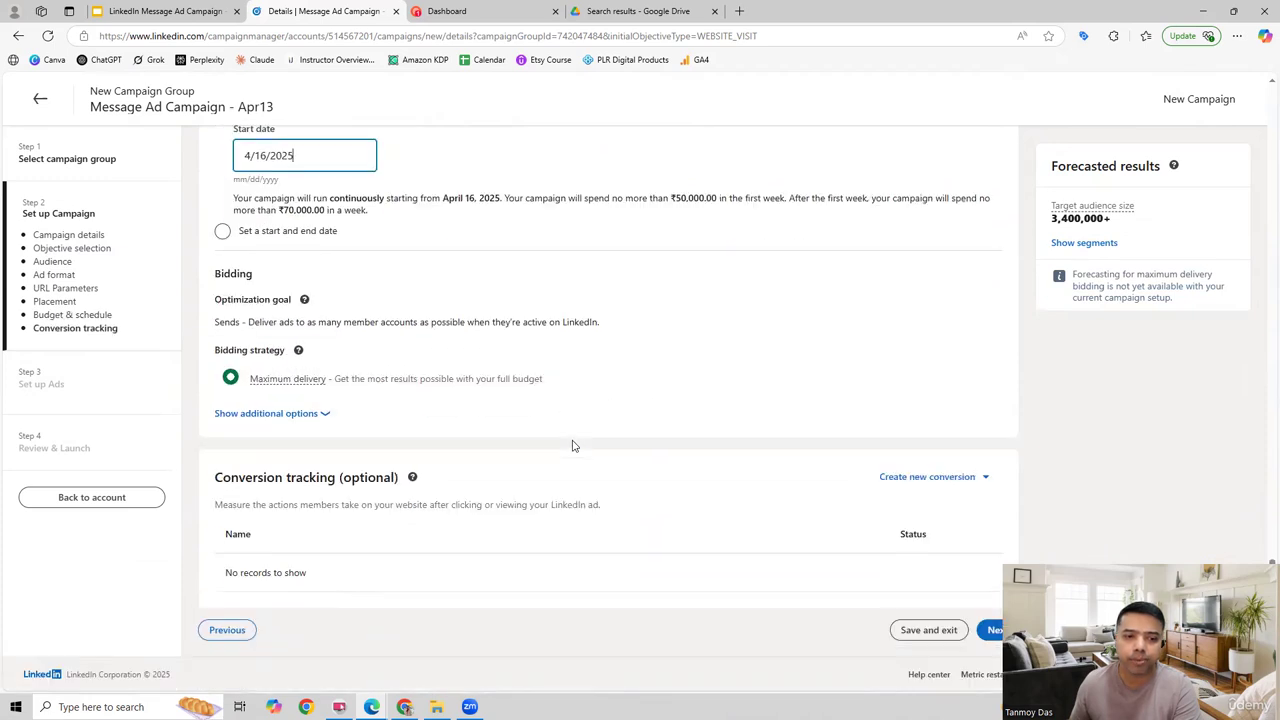
double_click(227, 321)
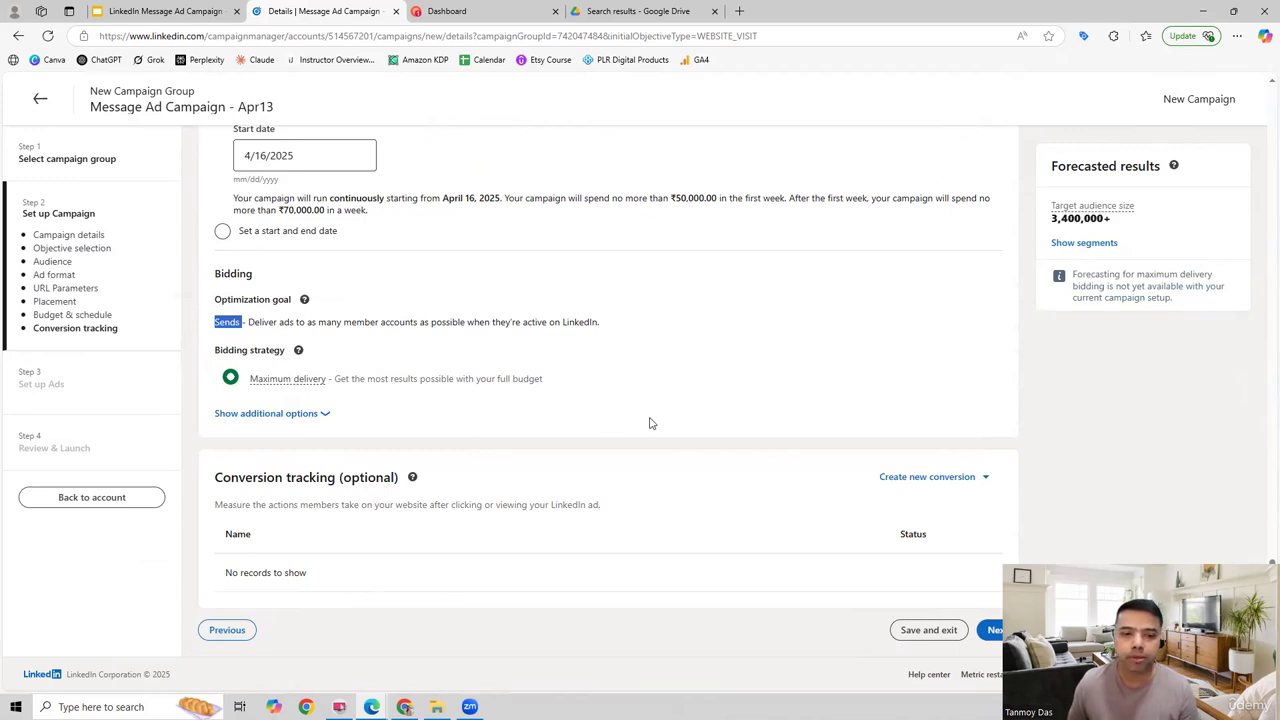
click(994, 630)
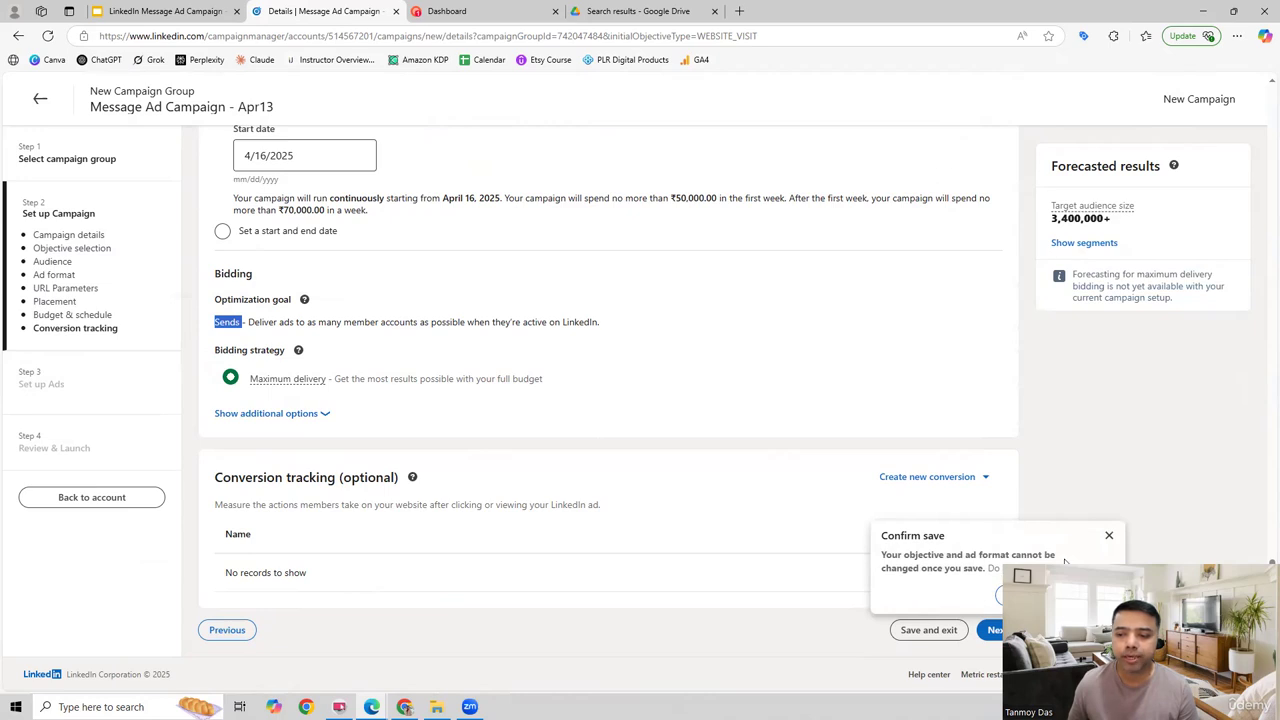
click(1025, 595)
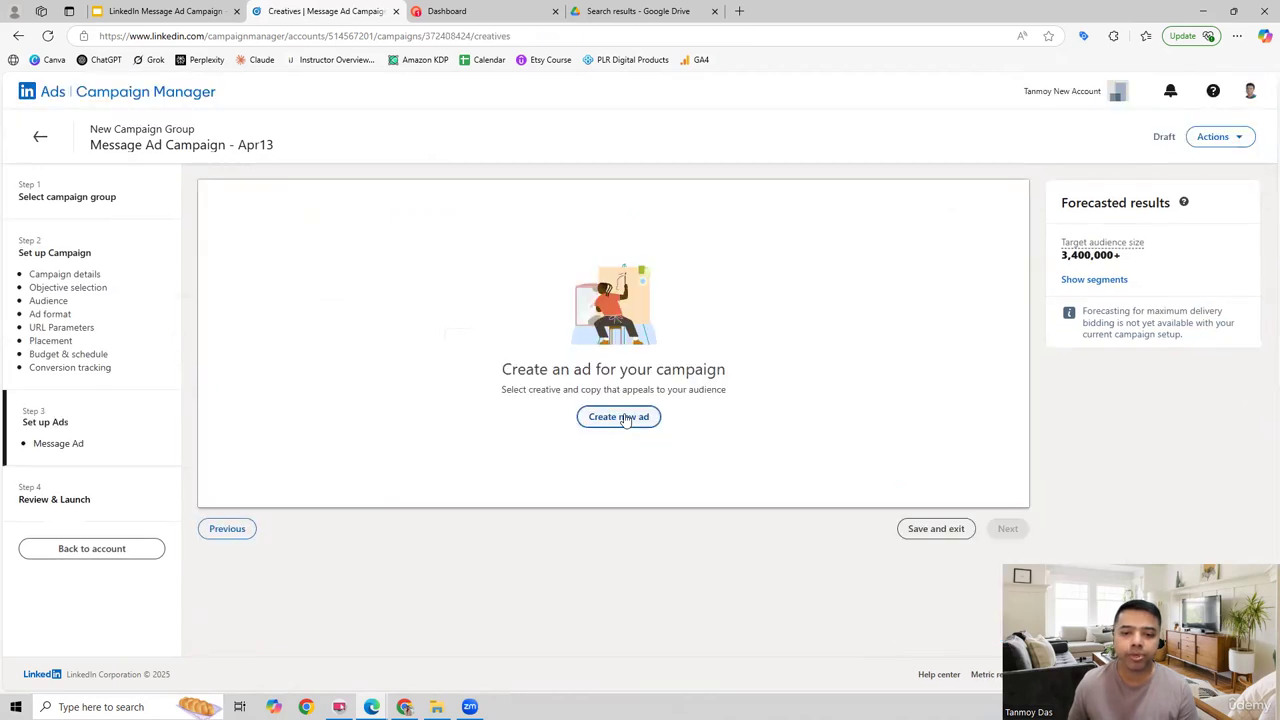
Step: Create a new ad for the campaign and name it "Message Ad"
click(619, 417)
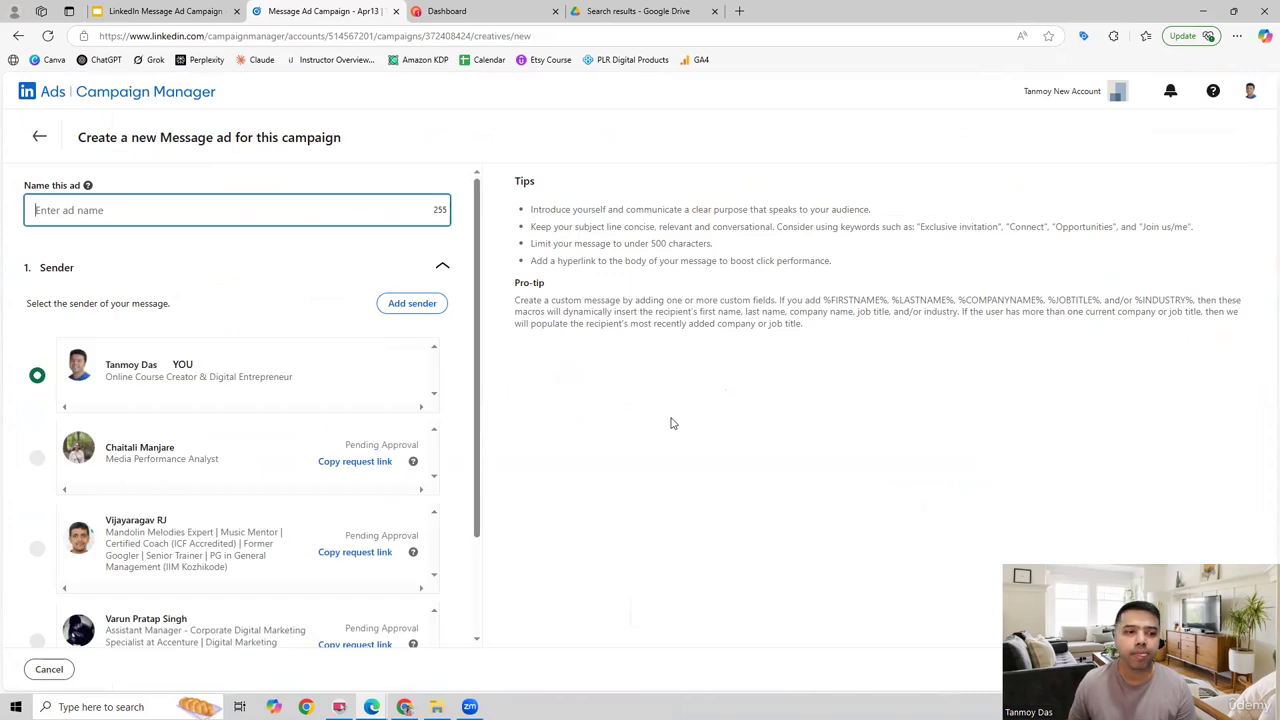
click(150, 211)
click(97, 266)
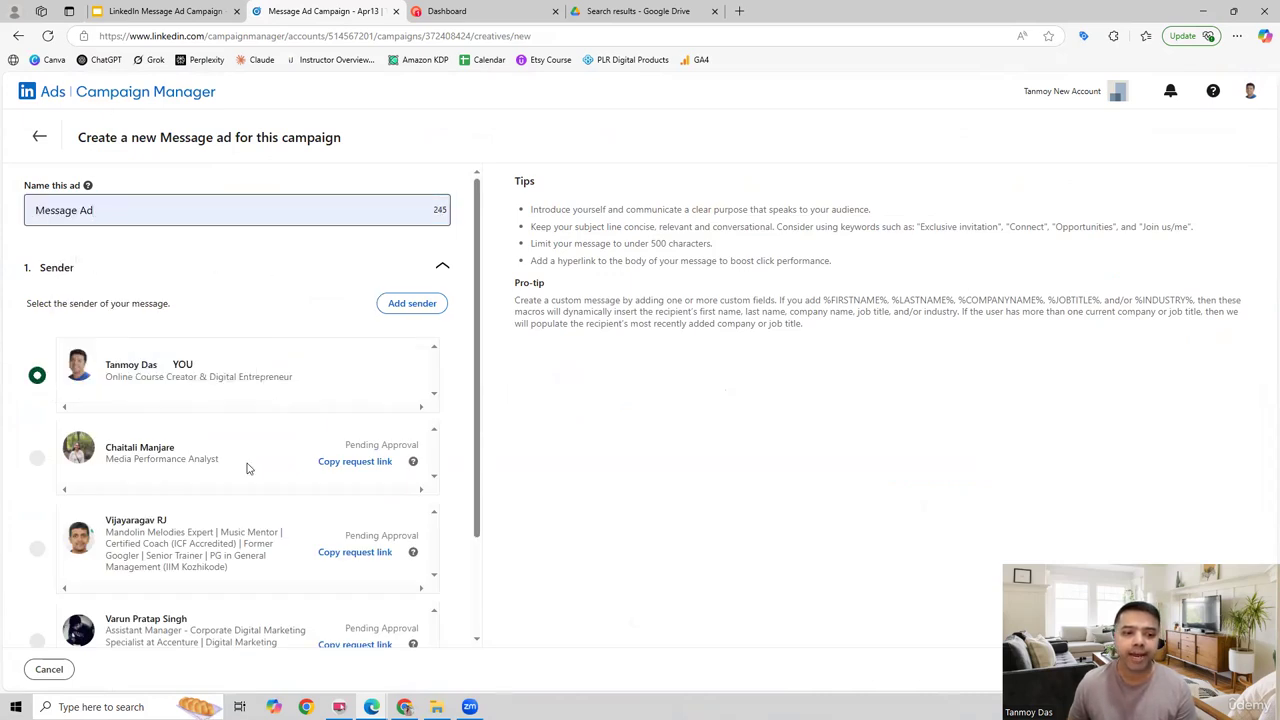
click(389, 305)
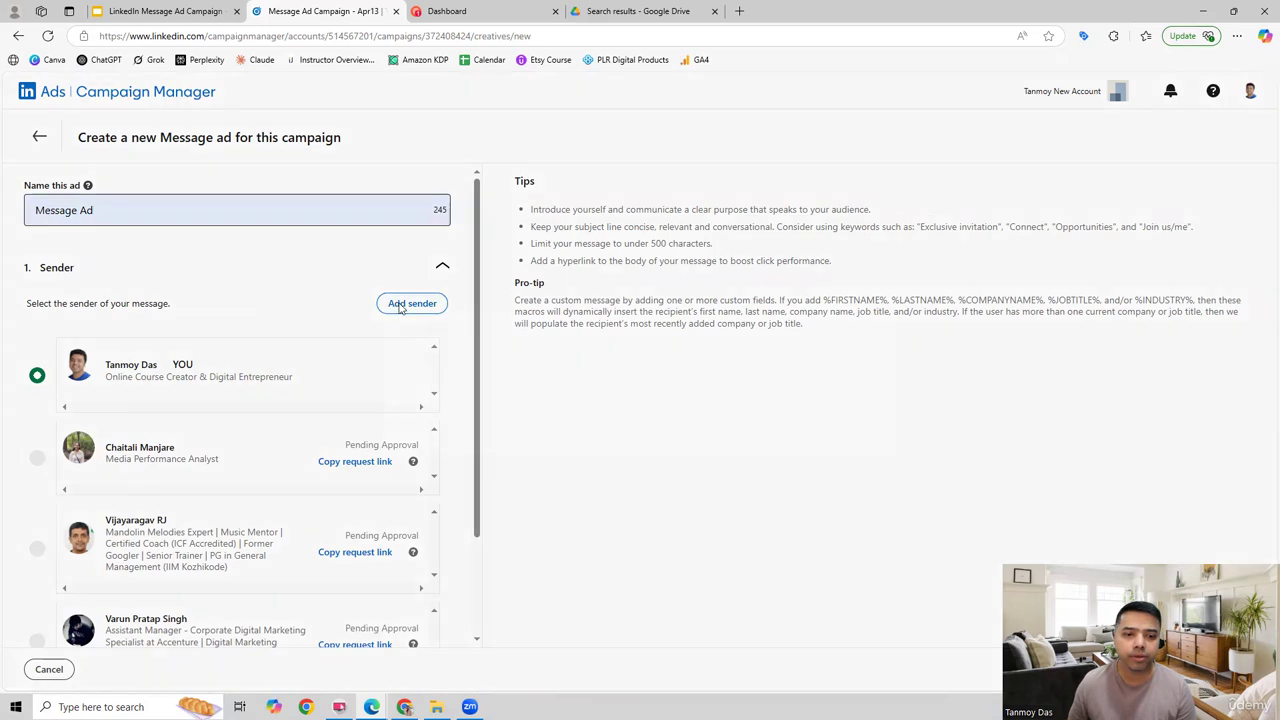
click(428, 371)
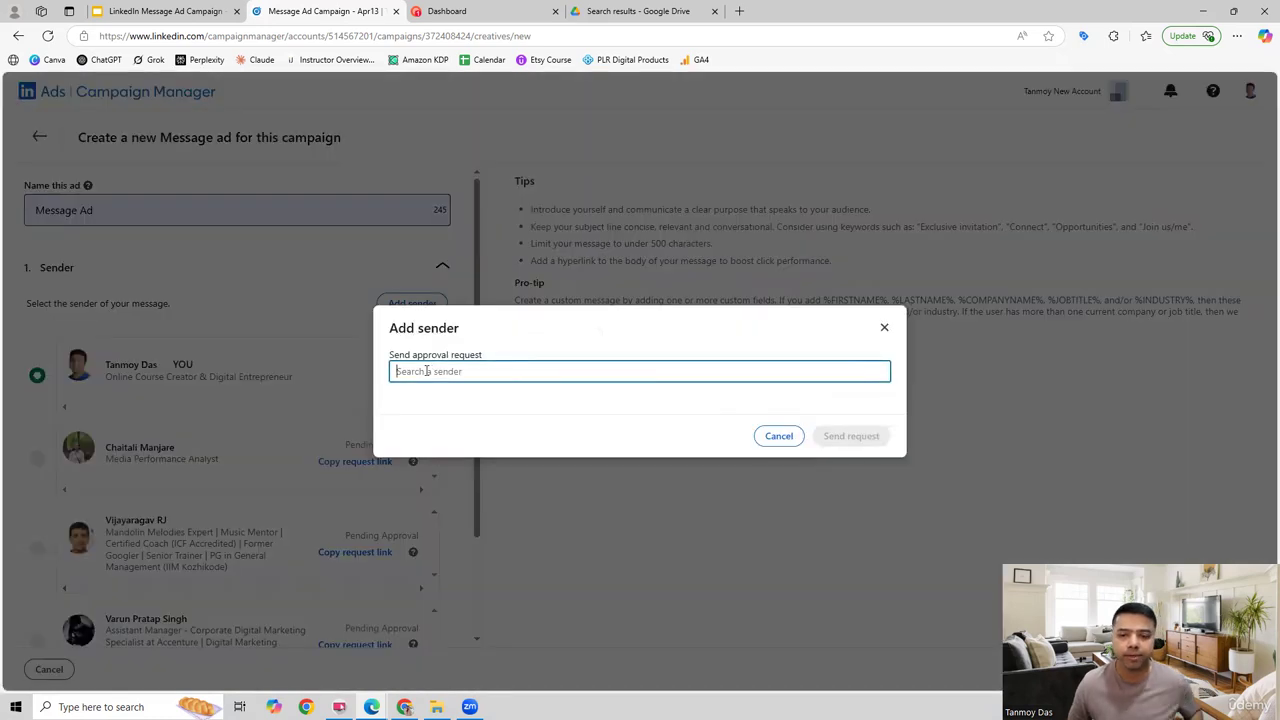
text(viral)
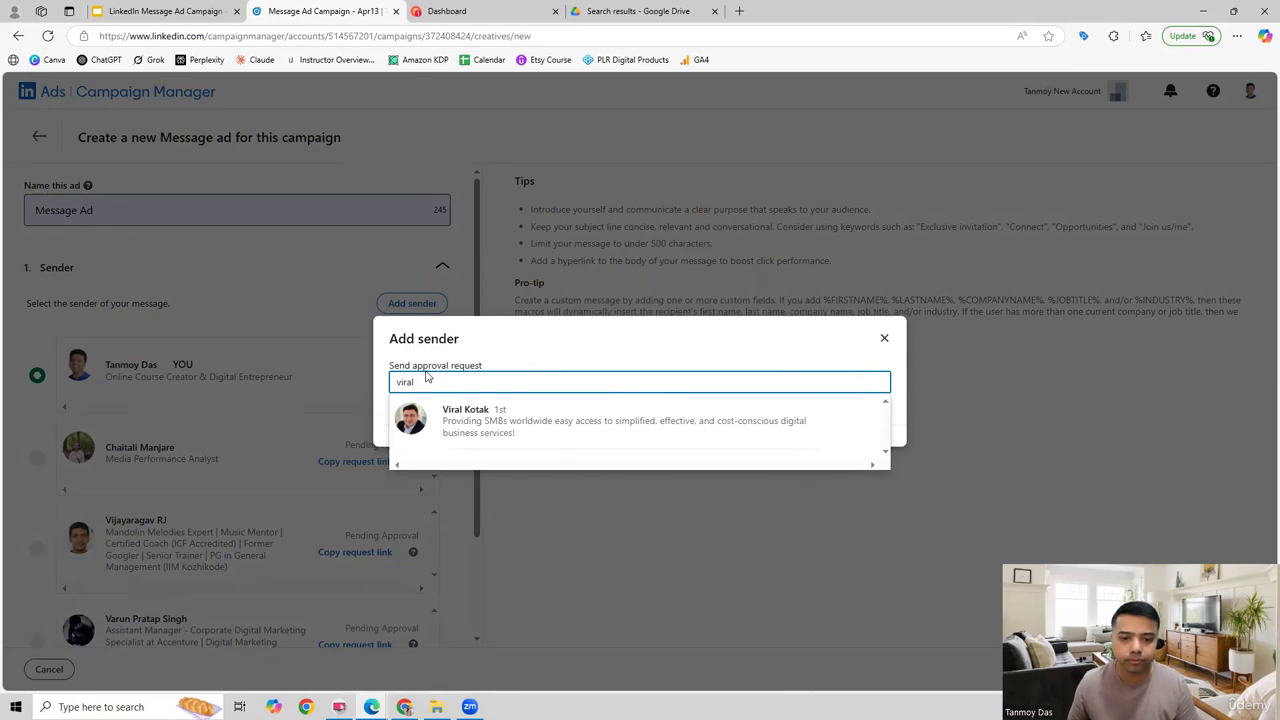
click(500, 419)
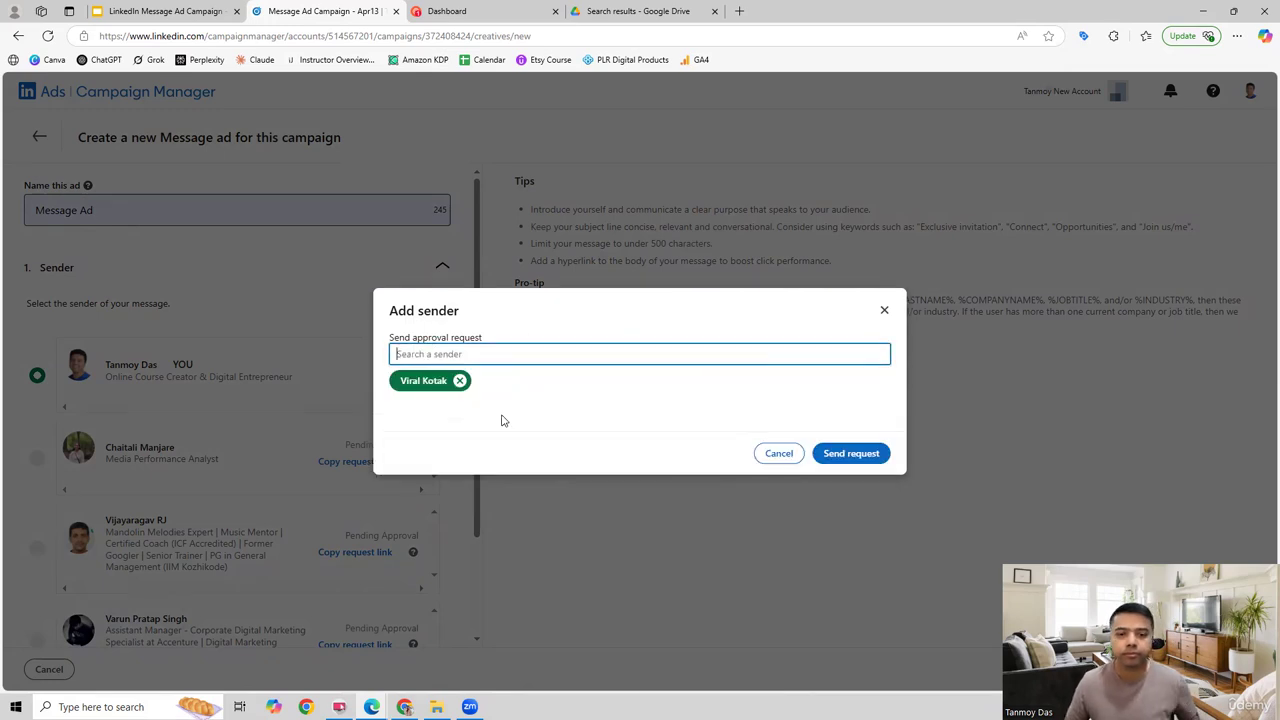
click(786, 453)
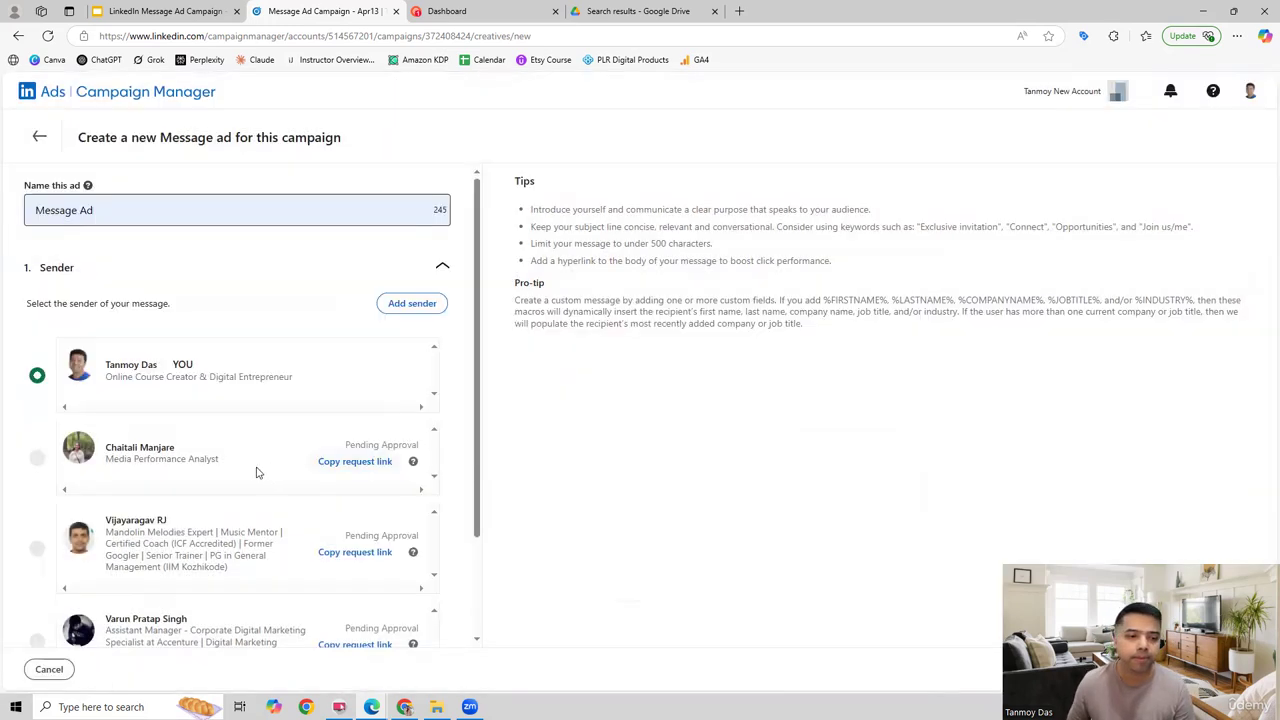
Step: Keep the selected sender, continue to the message section, and set the ad's subject to "New Revenue Opportunity"
scroll(254, 470, down, 2)
click(408, 608)
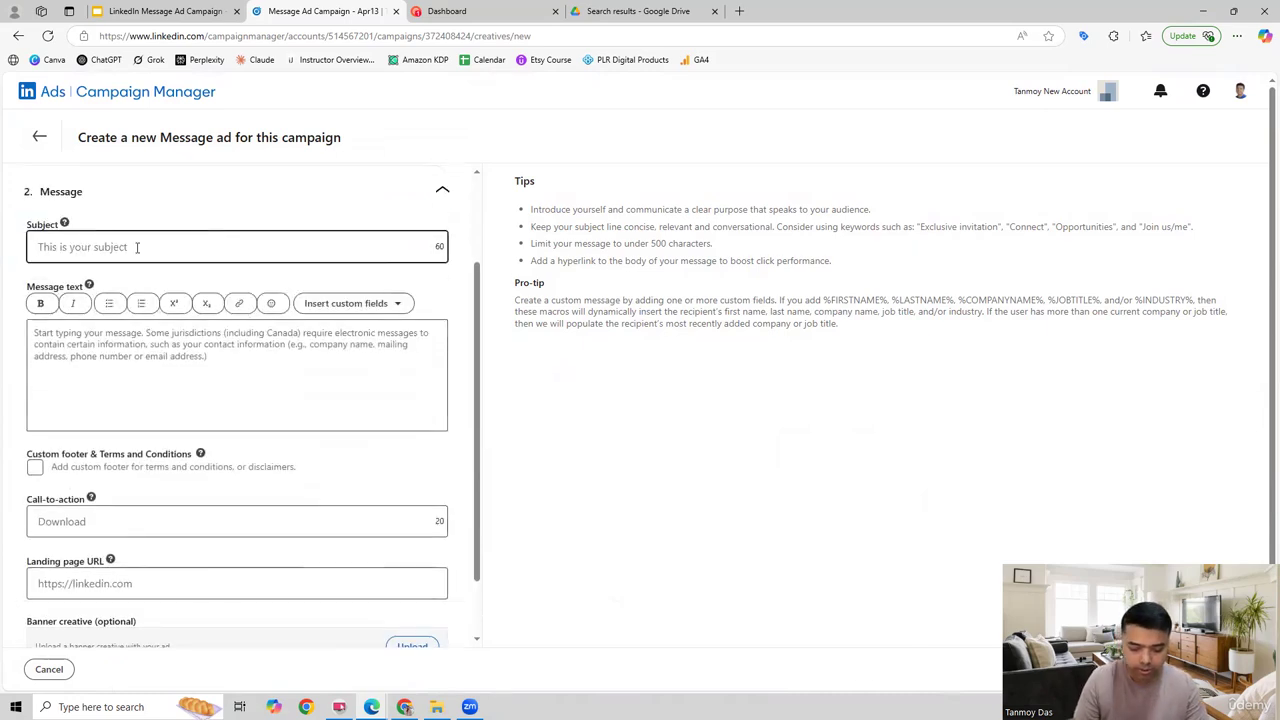
text(New )
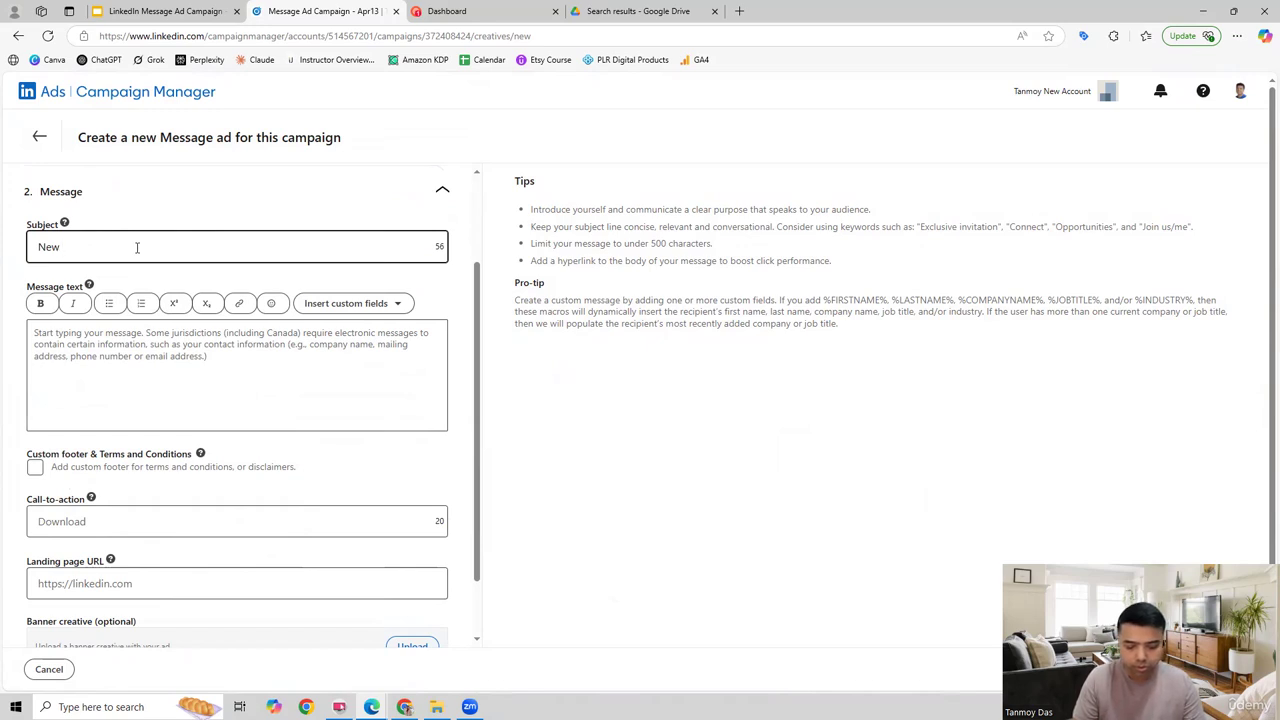
text(Revenue)
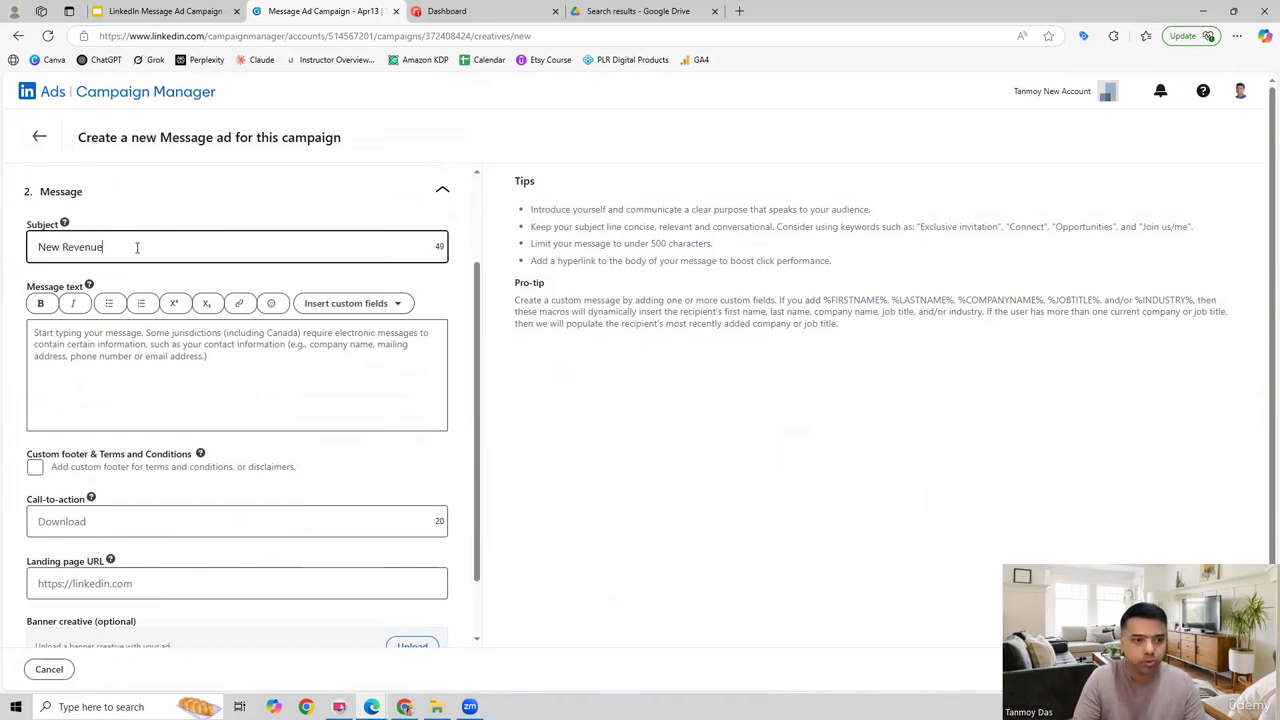
text( Opportunit)
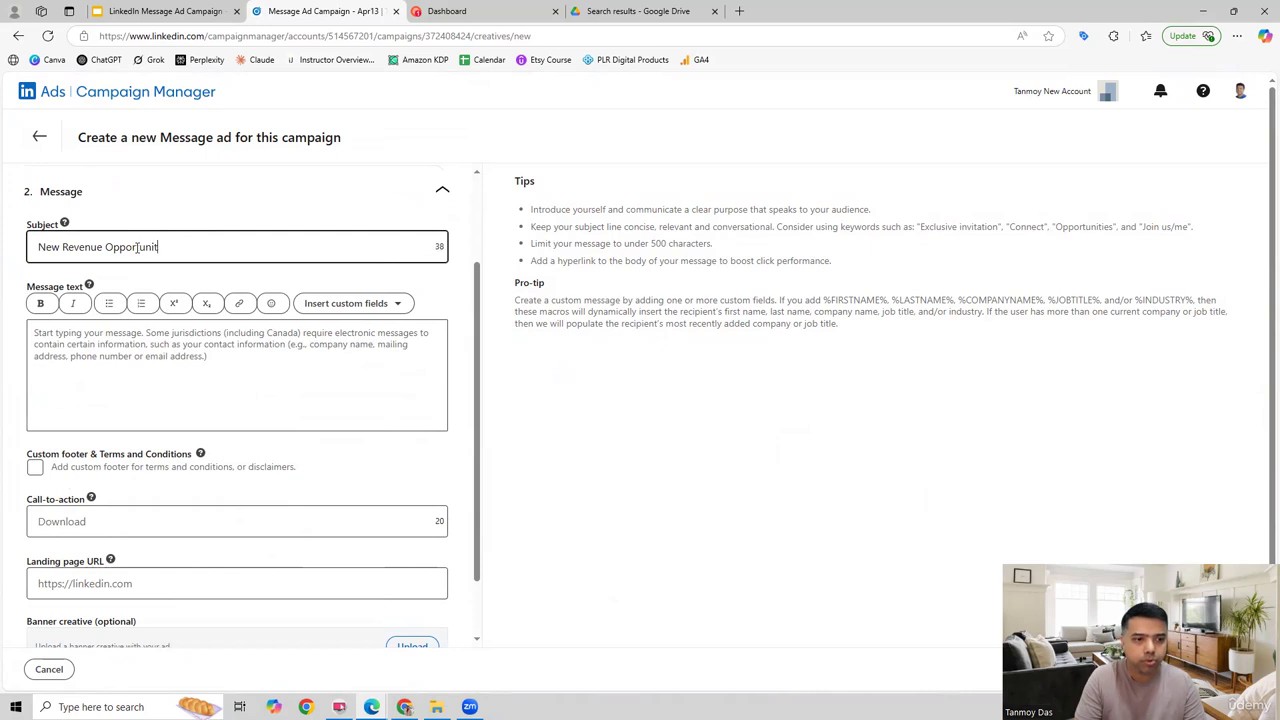
text(y)
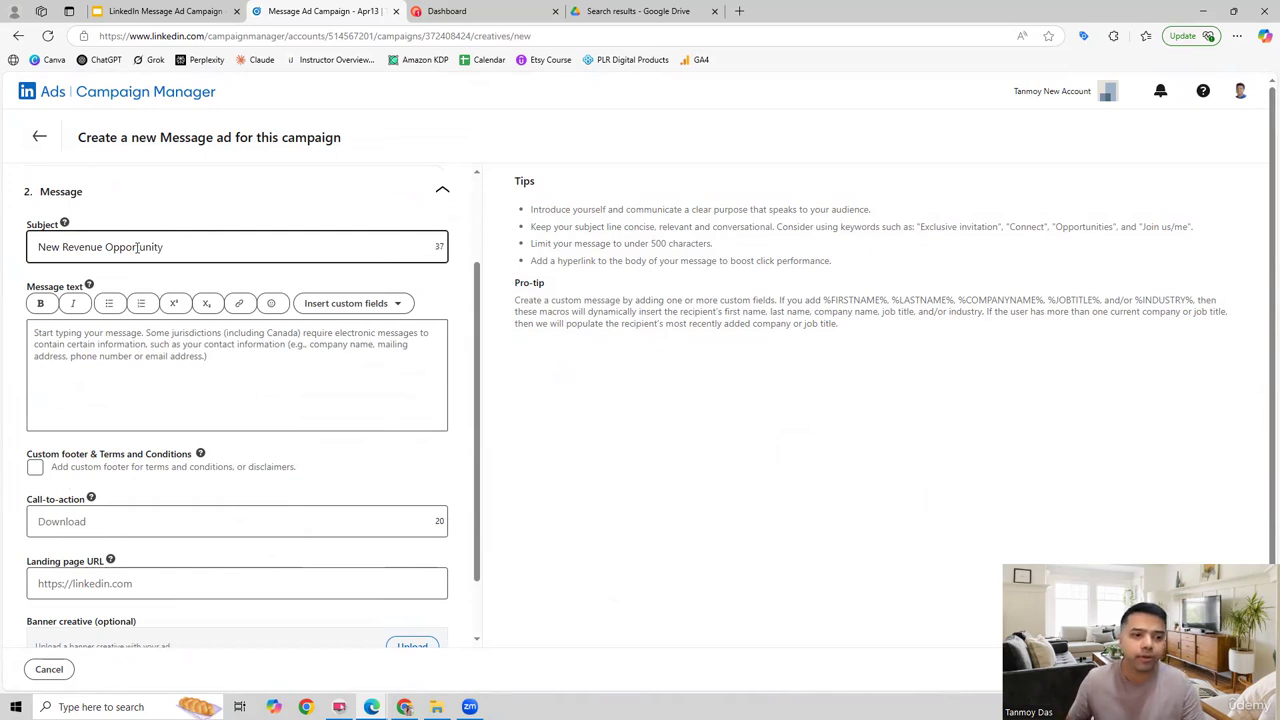
Step: Start the message text with the personalized greeting "Hi {%FIRSTNAME}," based on the custom field macros in the tips
click(132, 348)
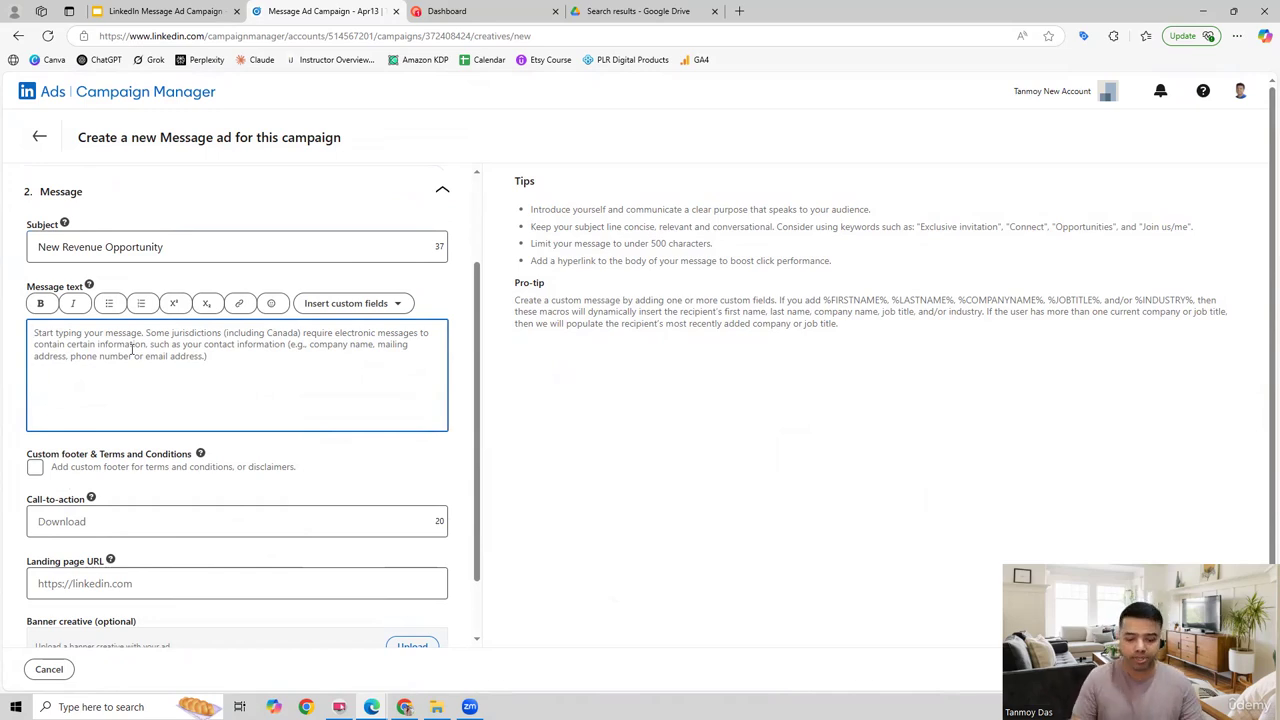
text(Hi)
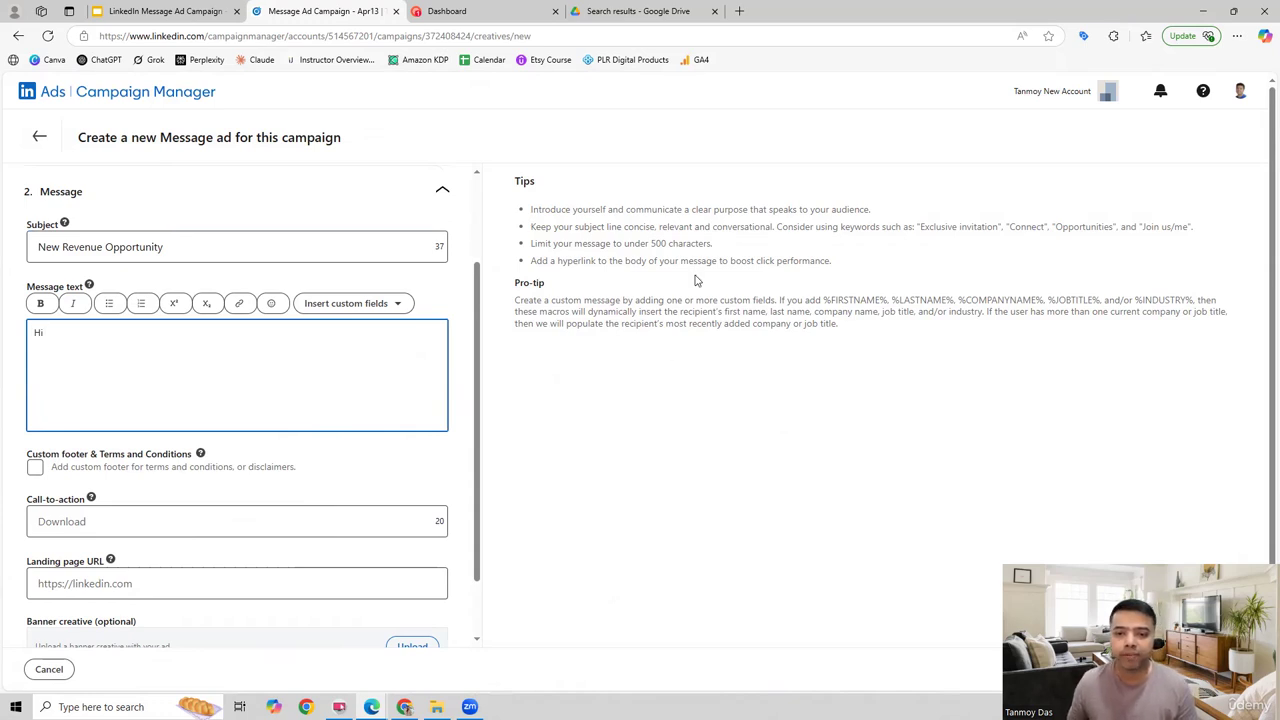
drag(787, 300, 921, 312)
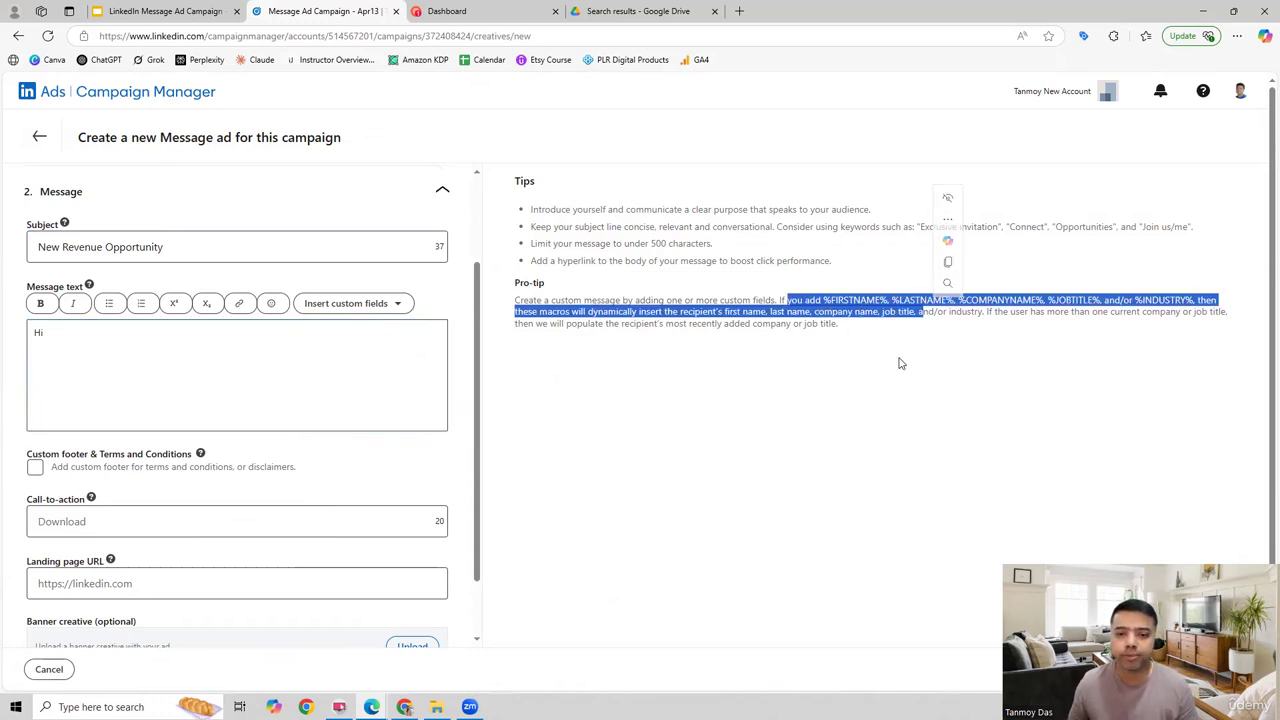
click(100, 336)
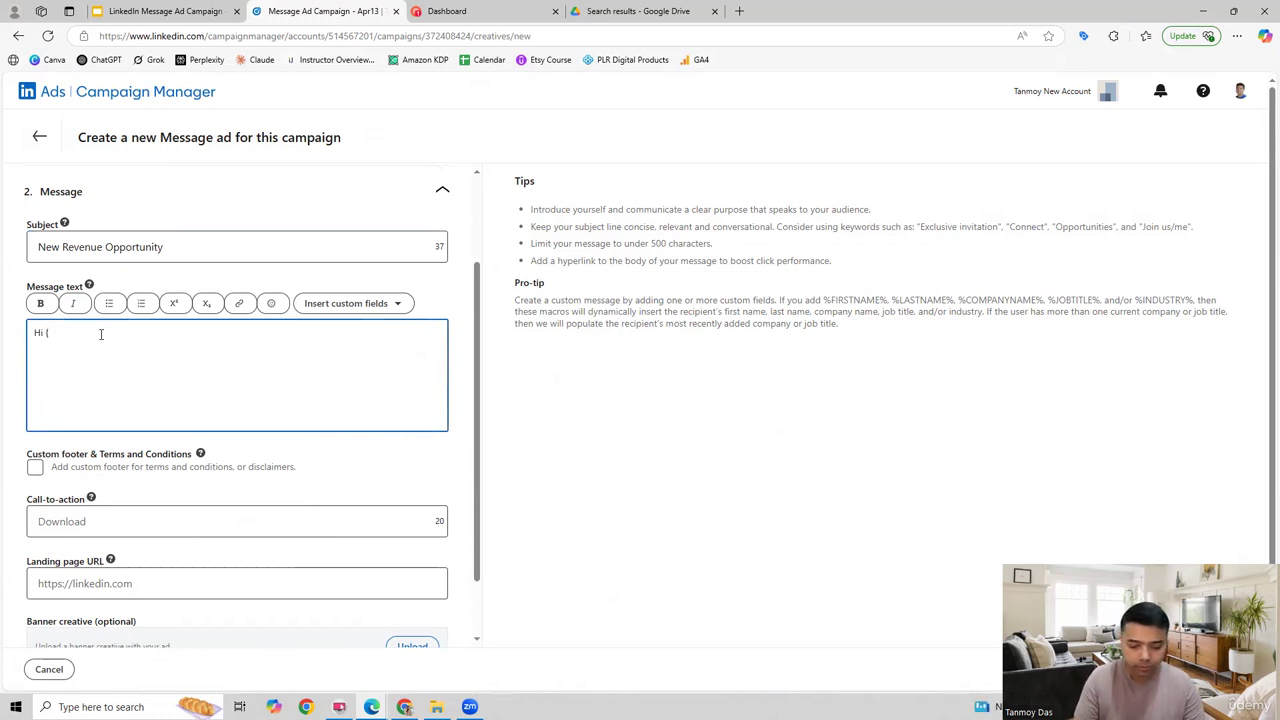
text({%FIRSTNAM)
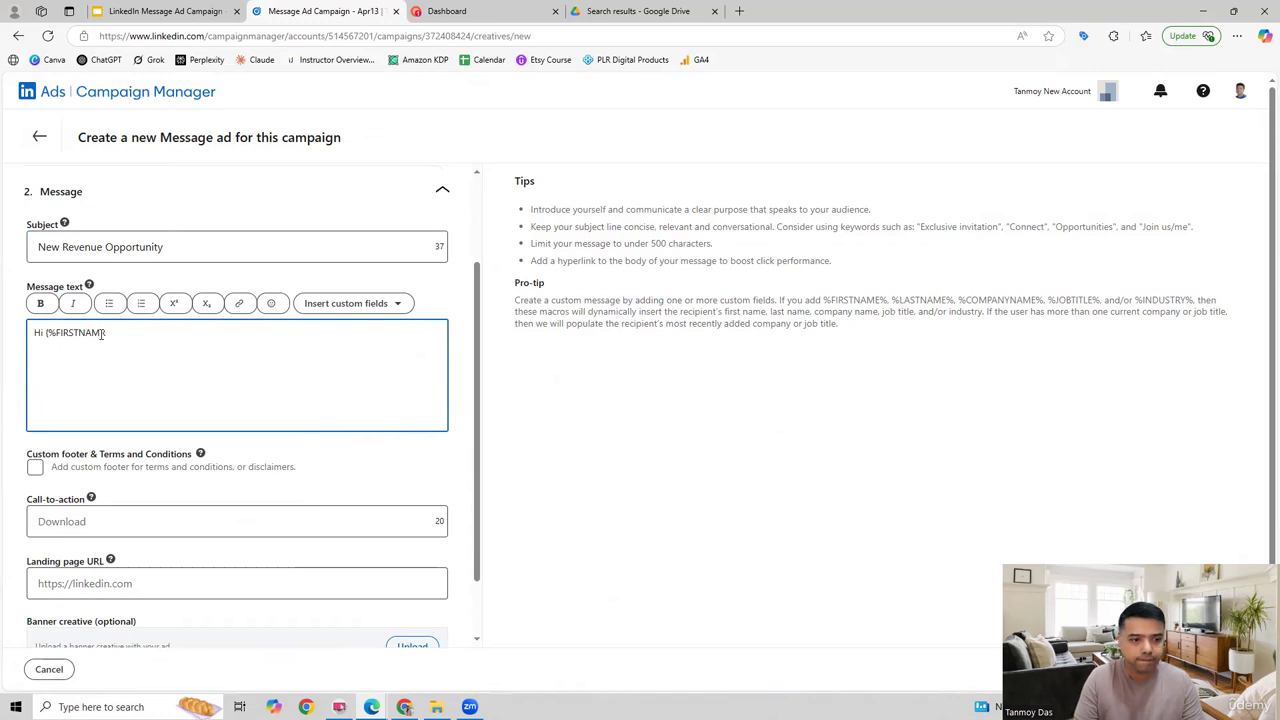
text(E)
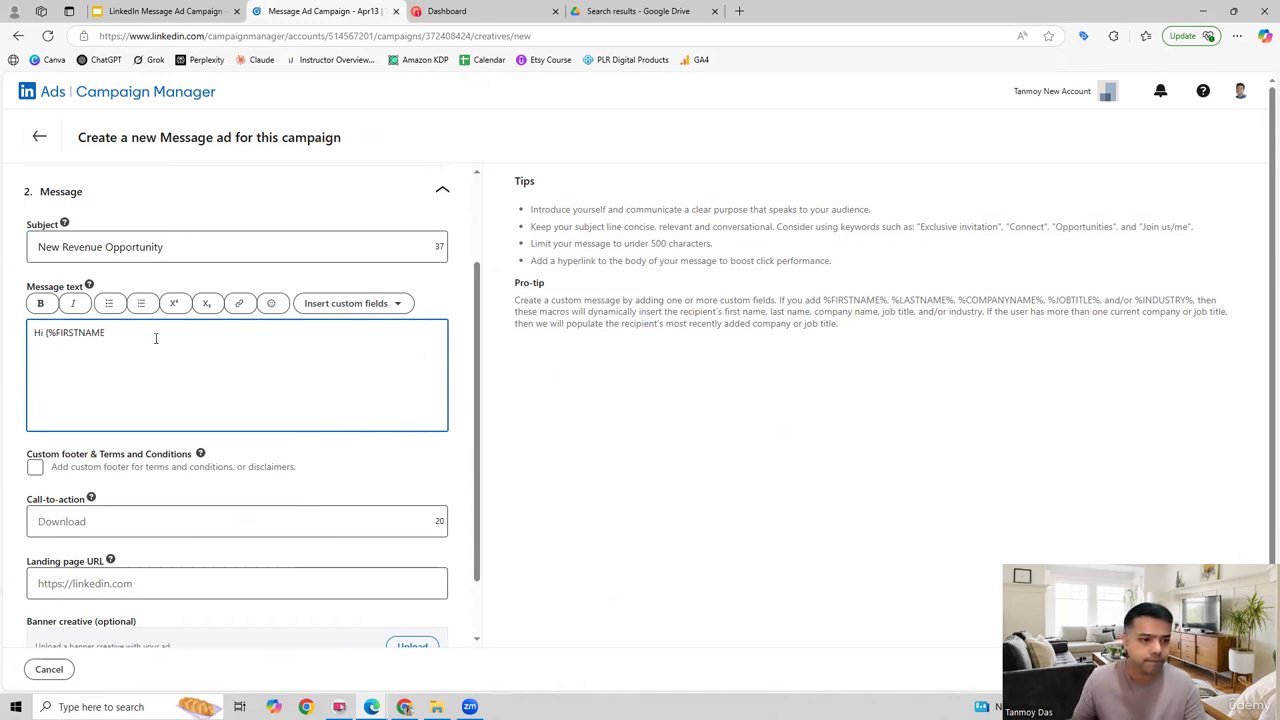
text(},)
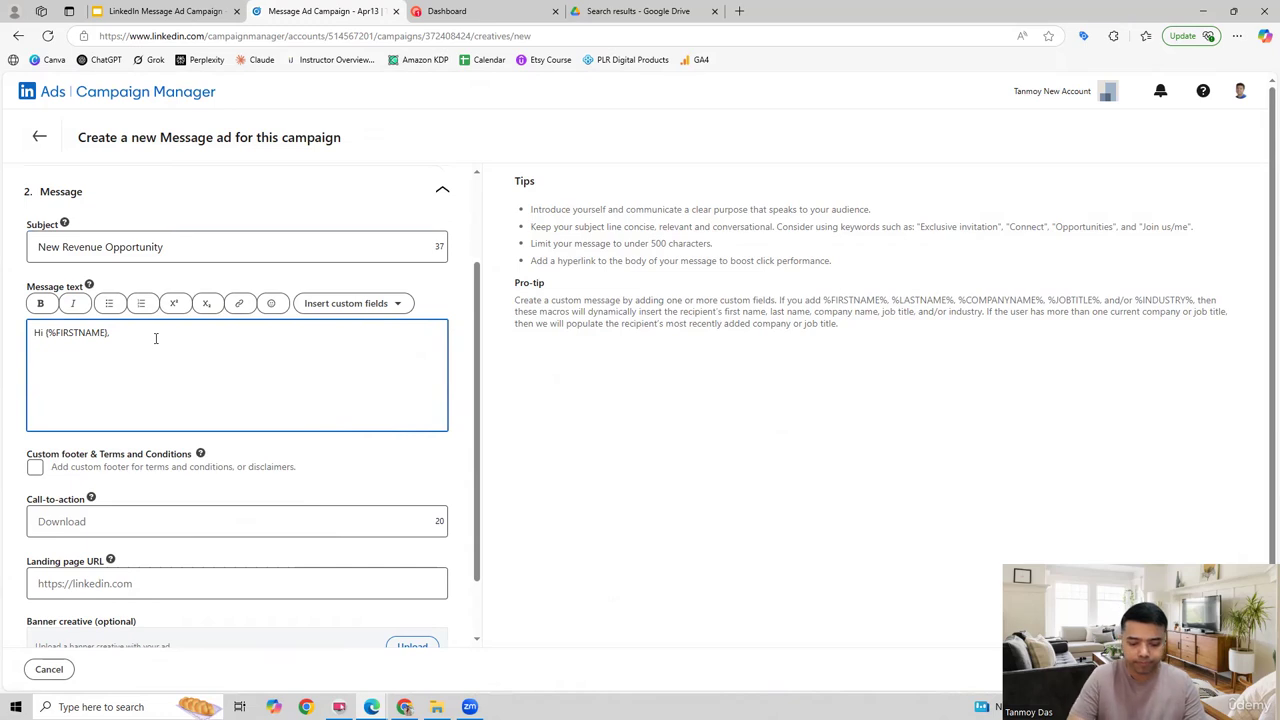
text(My Tamr i)
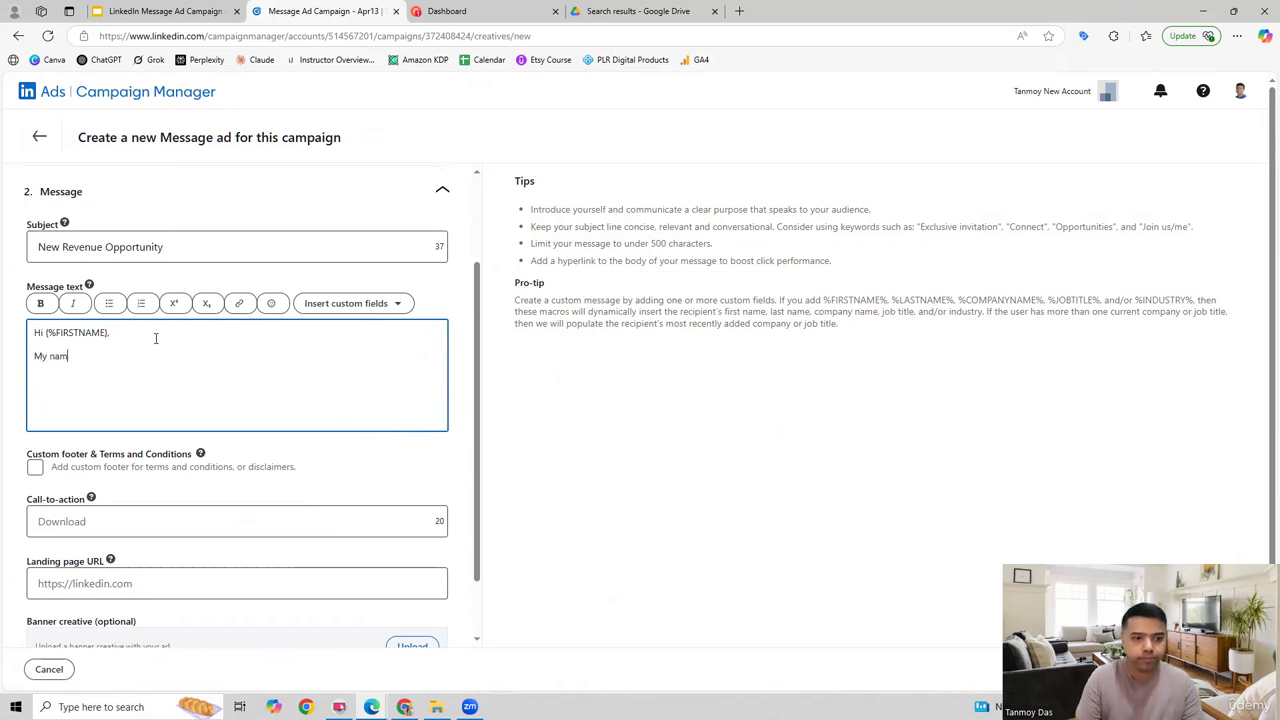
Step: Below the greeting, introduce the sender by first name and add "and I would like to introduce you to PowerAI."
key(BackSpace)
key(BackSpace)
key(BackSpace)
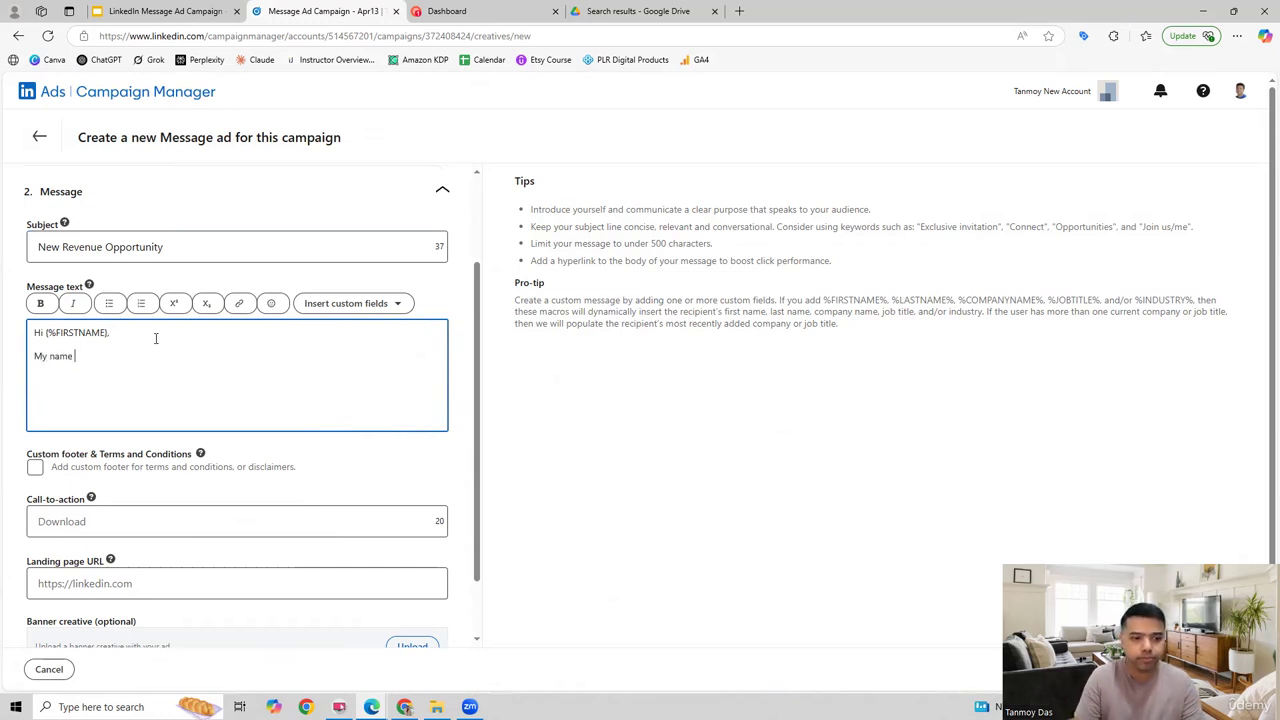
text(is )
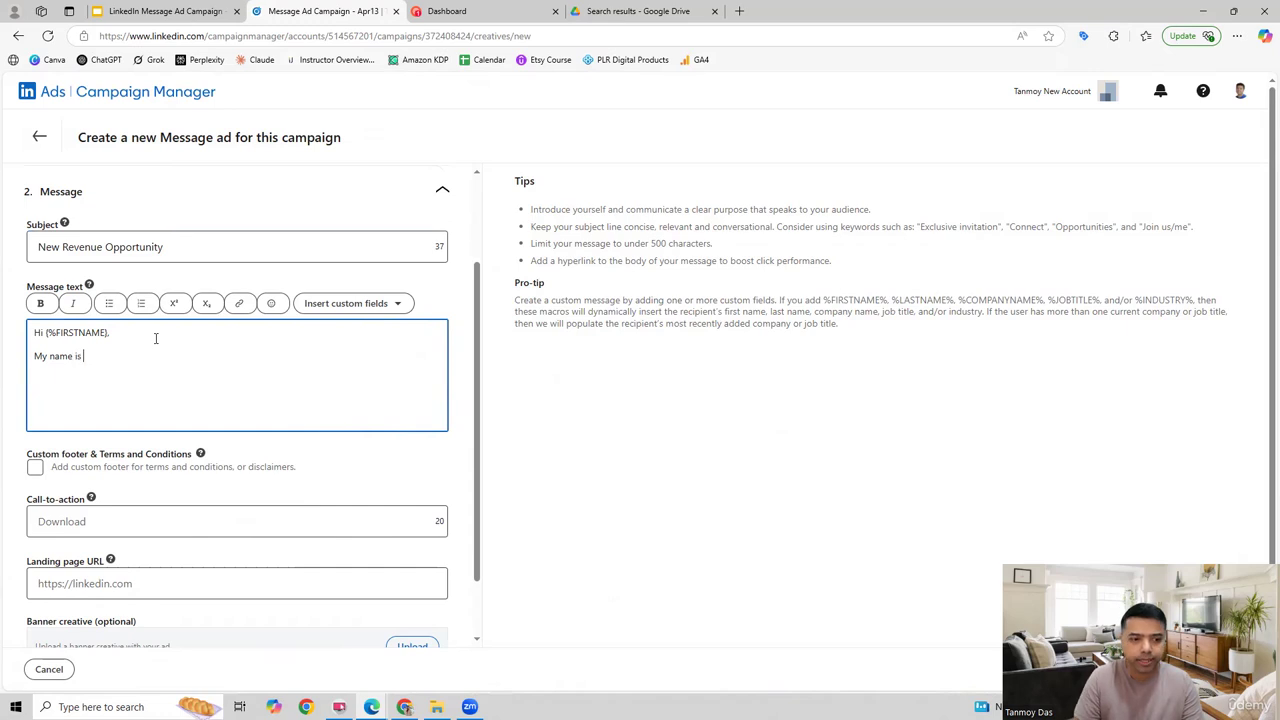
text(Tanmoy and )
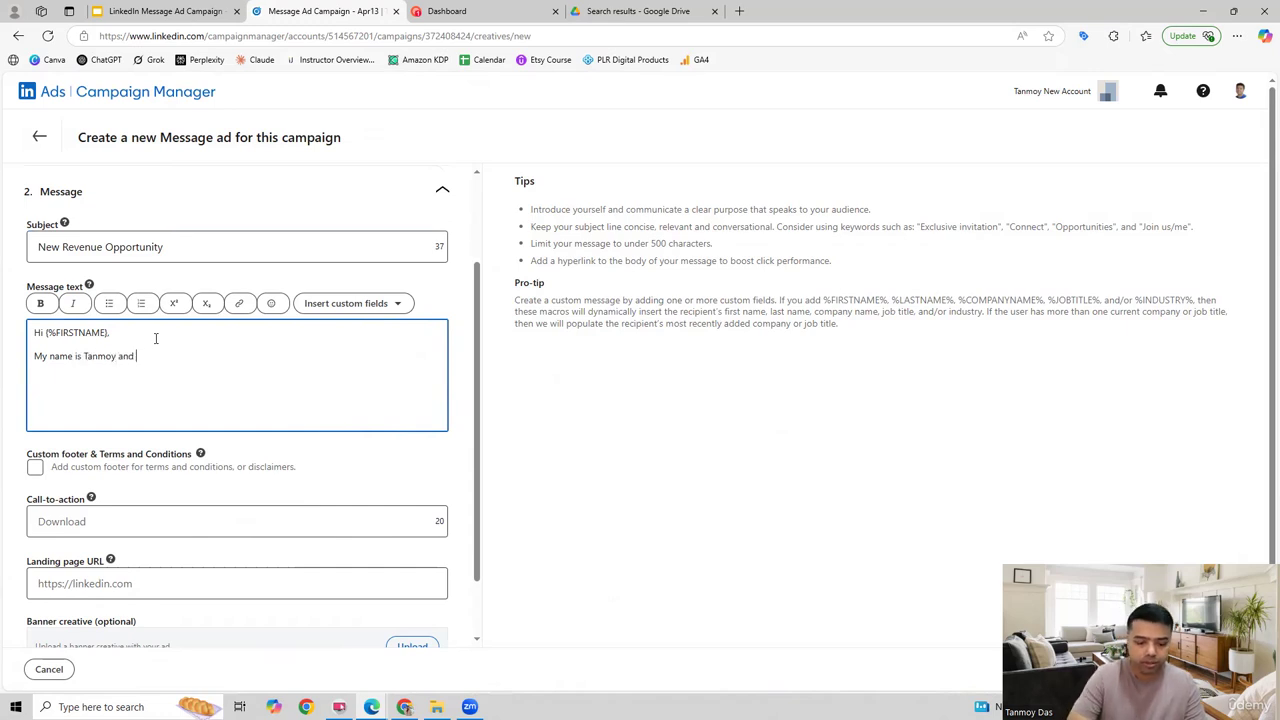
text(I would like t)
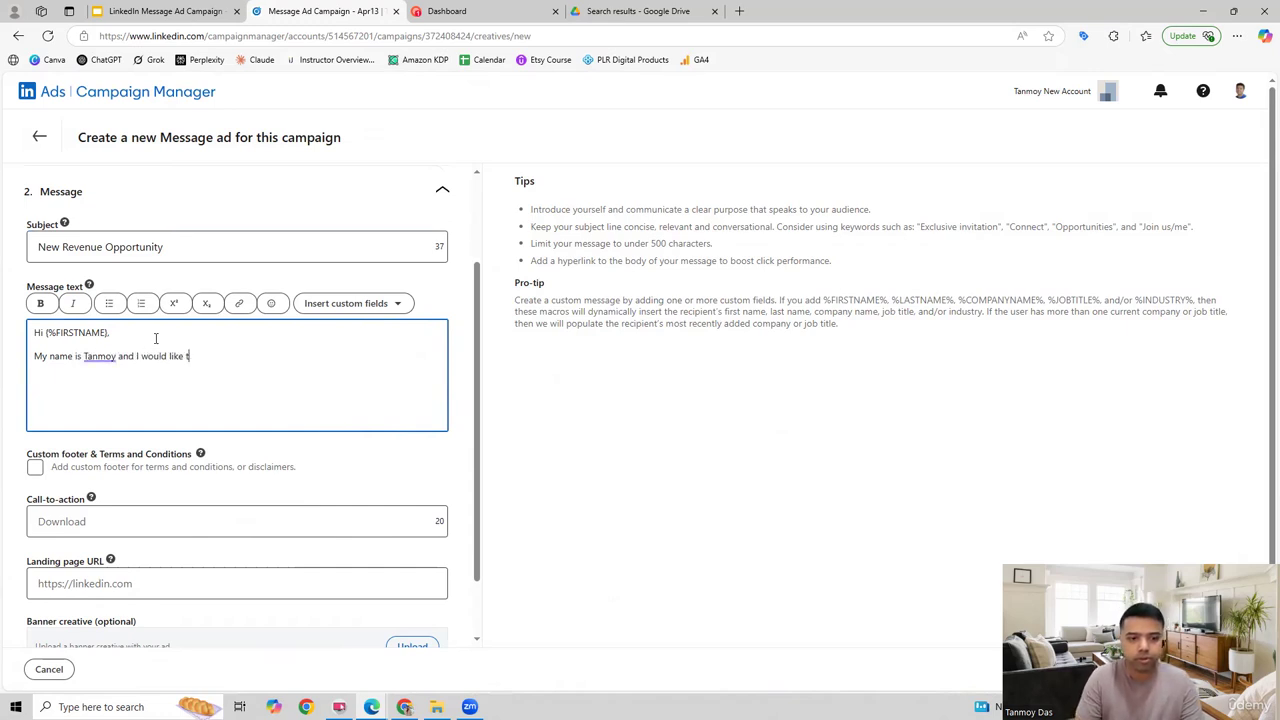
text(o introdcu)
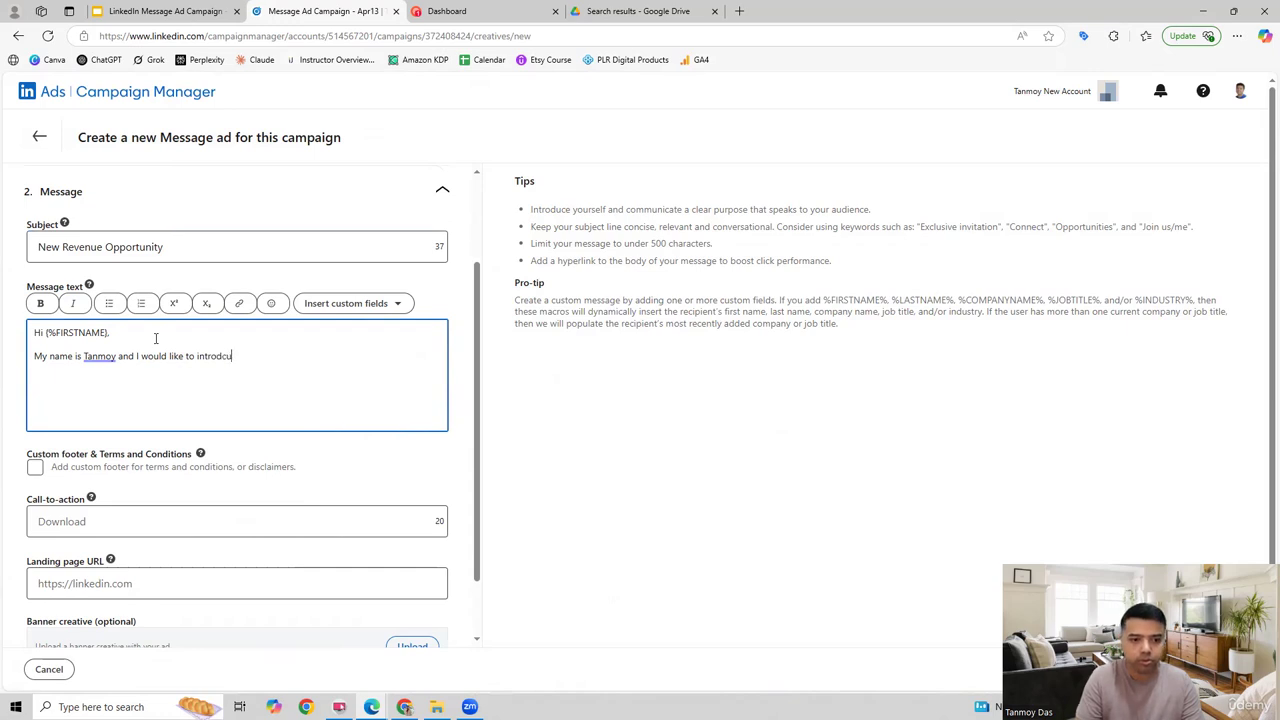
key(BackSpace)
key(BackSpace)
text(uce t)
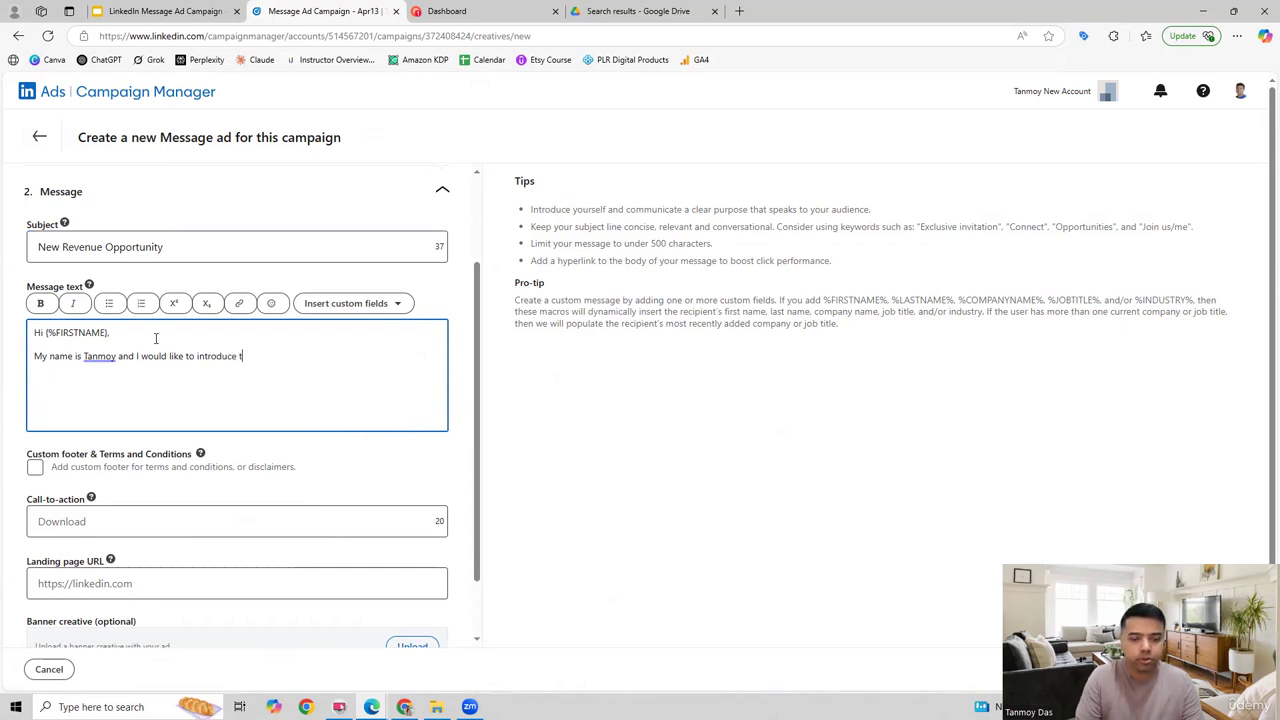
key(BackSpace)
text(you to Pow)
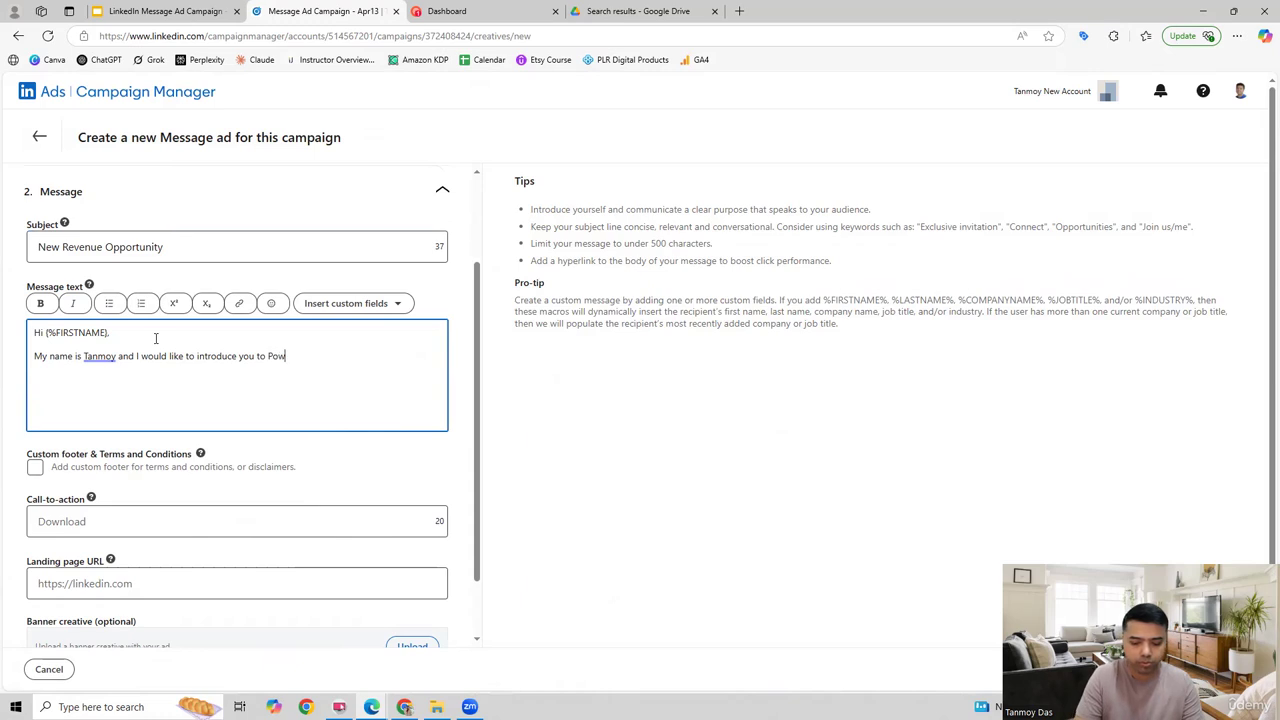
text(erAI. )
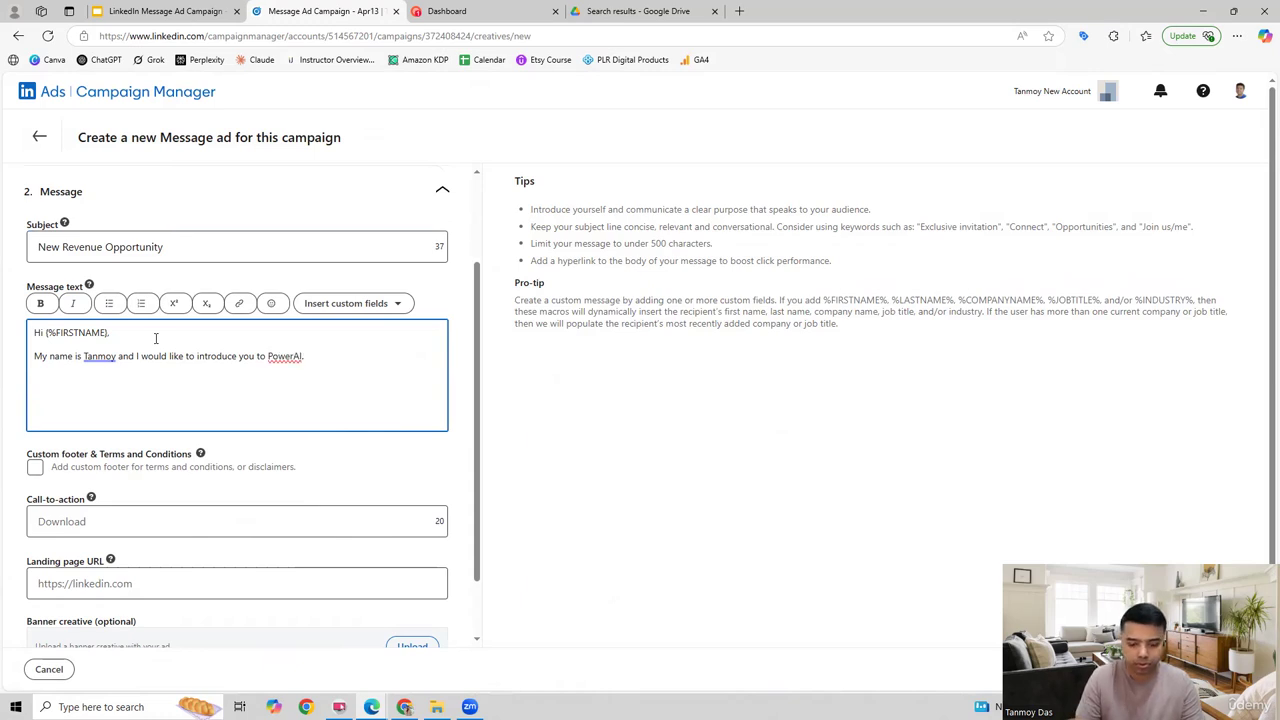
text(Please rea)
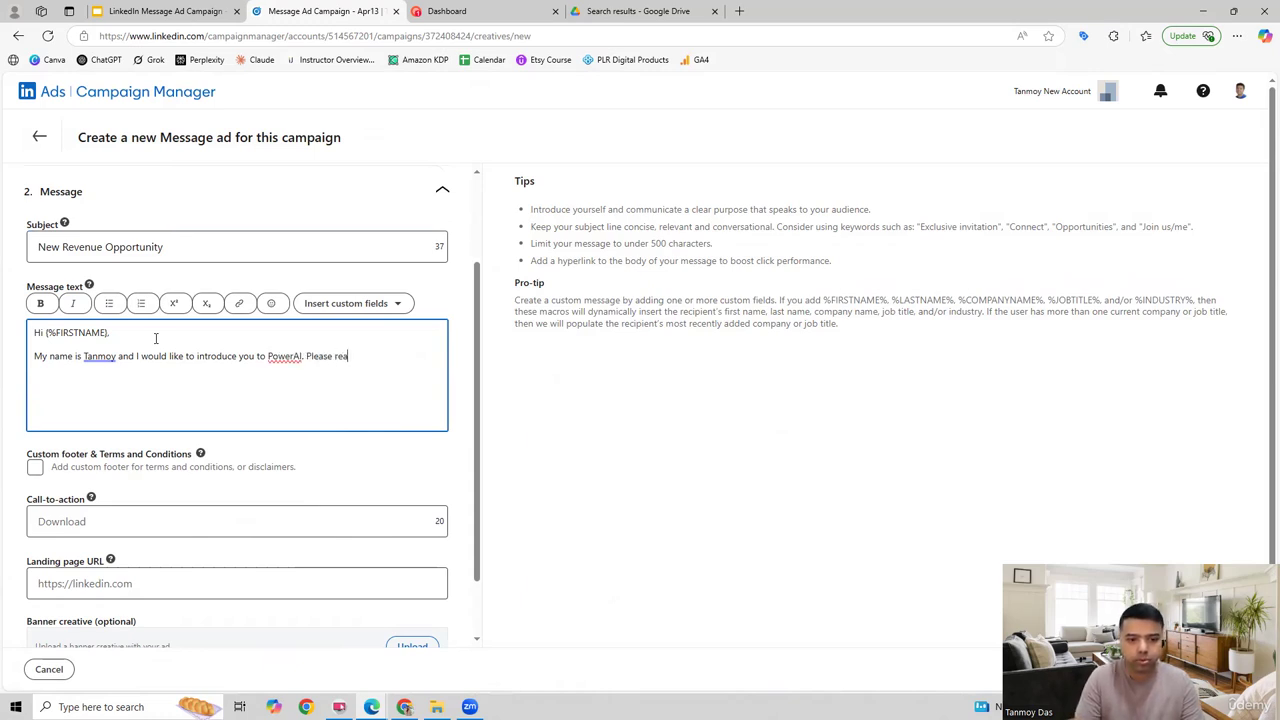
text(ch out)
Step: Continue the message paragraph with the sentence "Please reach out to me if you need more information."
key(Tab)
text(if you)
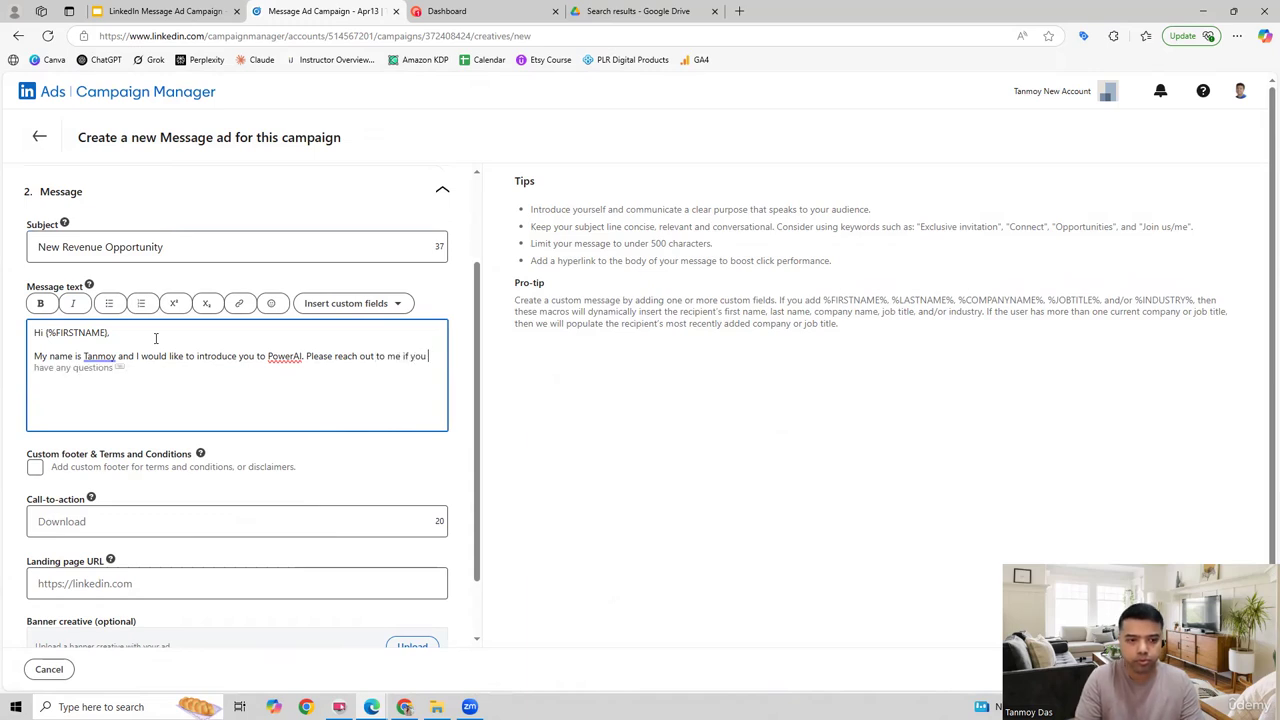
text(need)
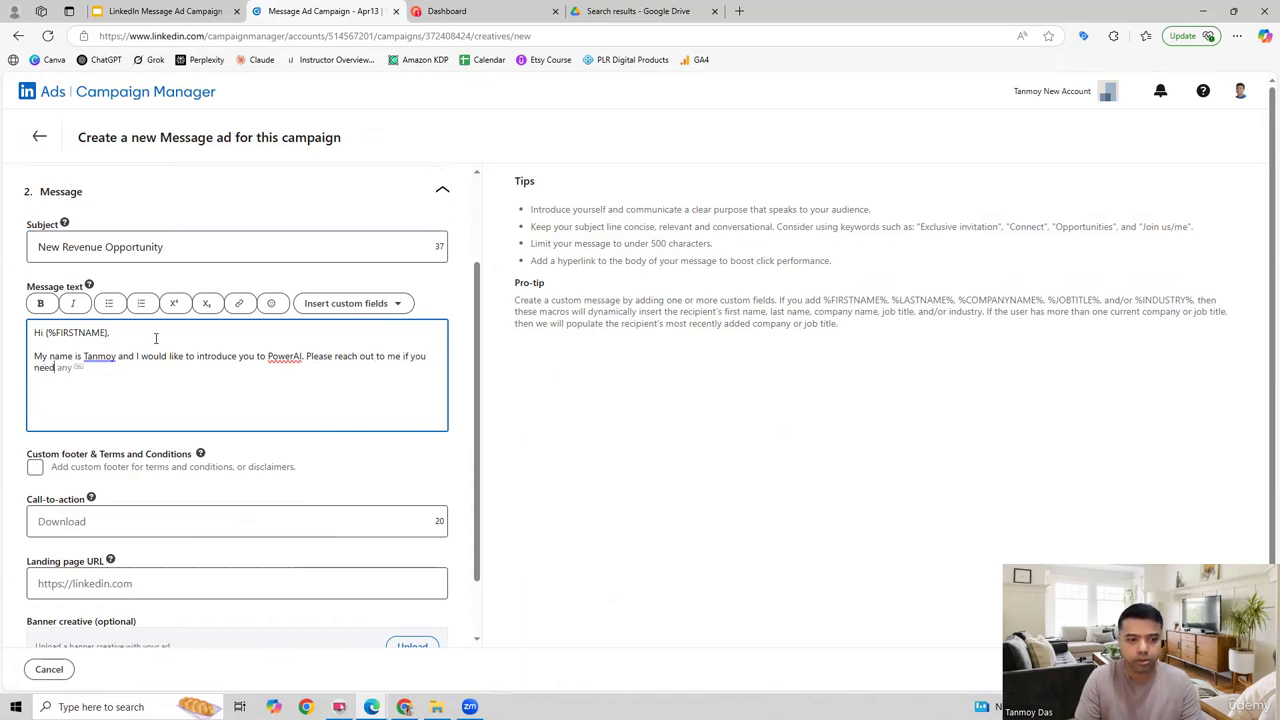
text( more information.)
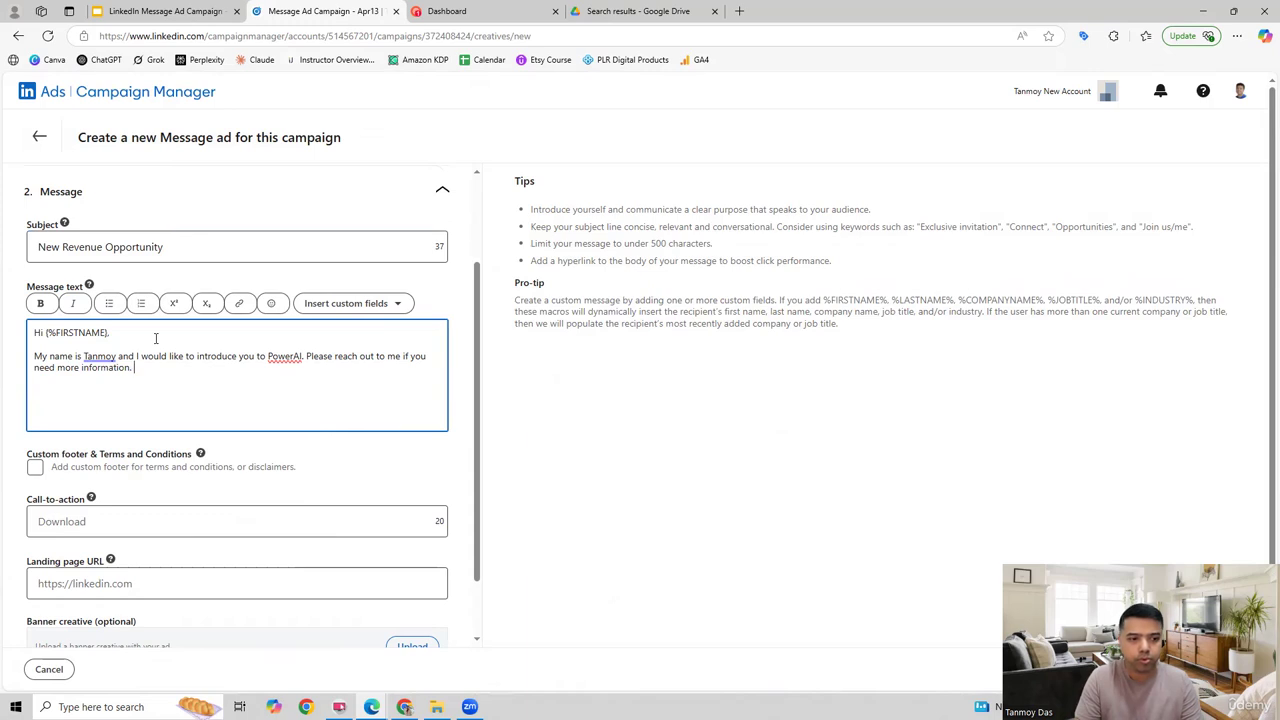
Step: Close the message after a blank line with "Thank you," followed by the sender's first name
key(Return)
key(Return)
text(Thank )
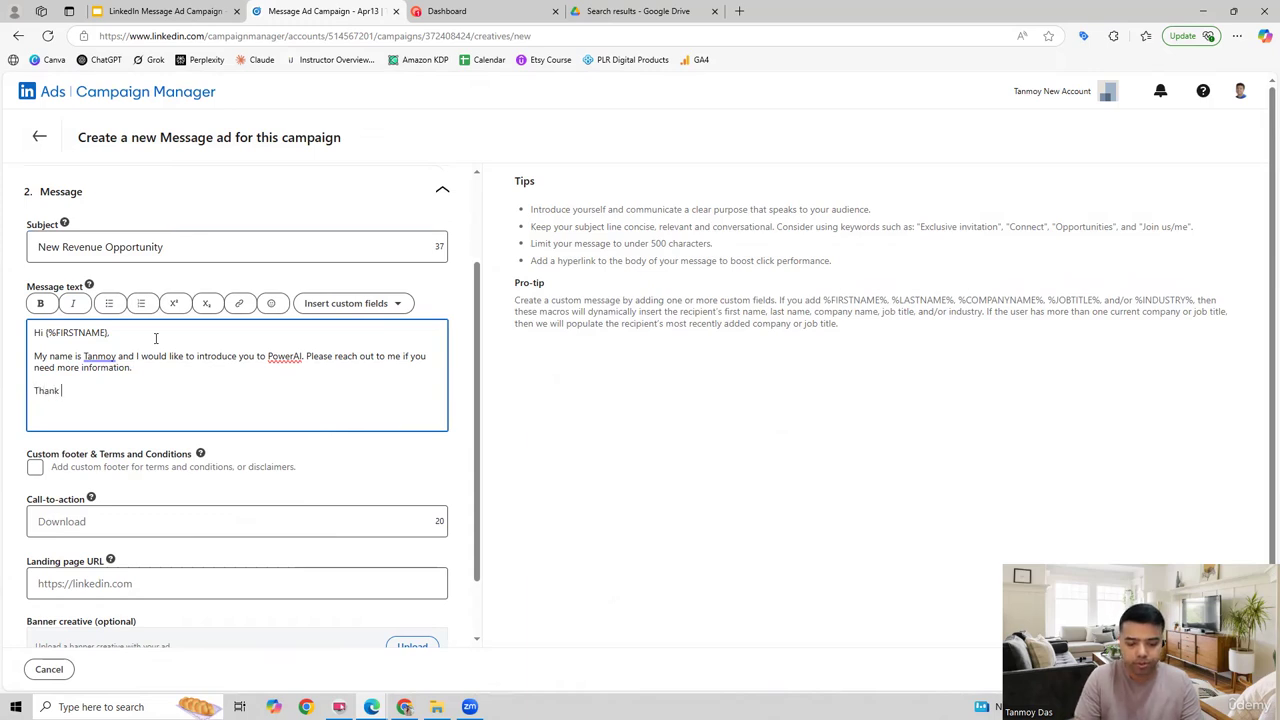
text(you, Tanmoy)
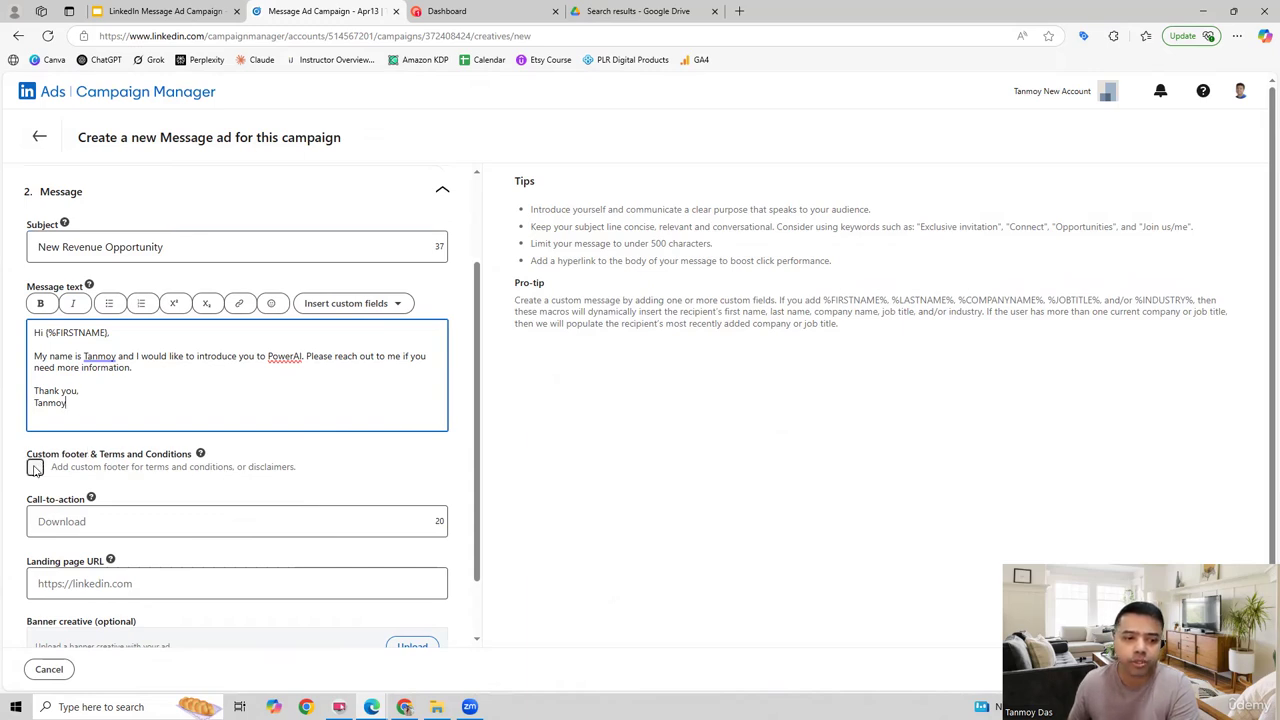
Step: Set the message ad's call-to-action text to "Sign Up"
scroll(264, 486, down, 1)
click(108, 451)
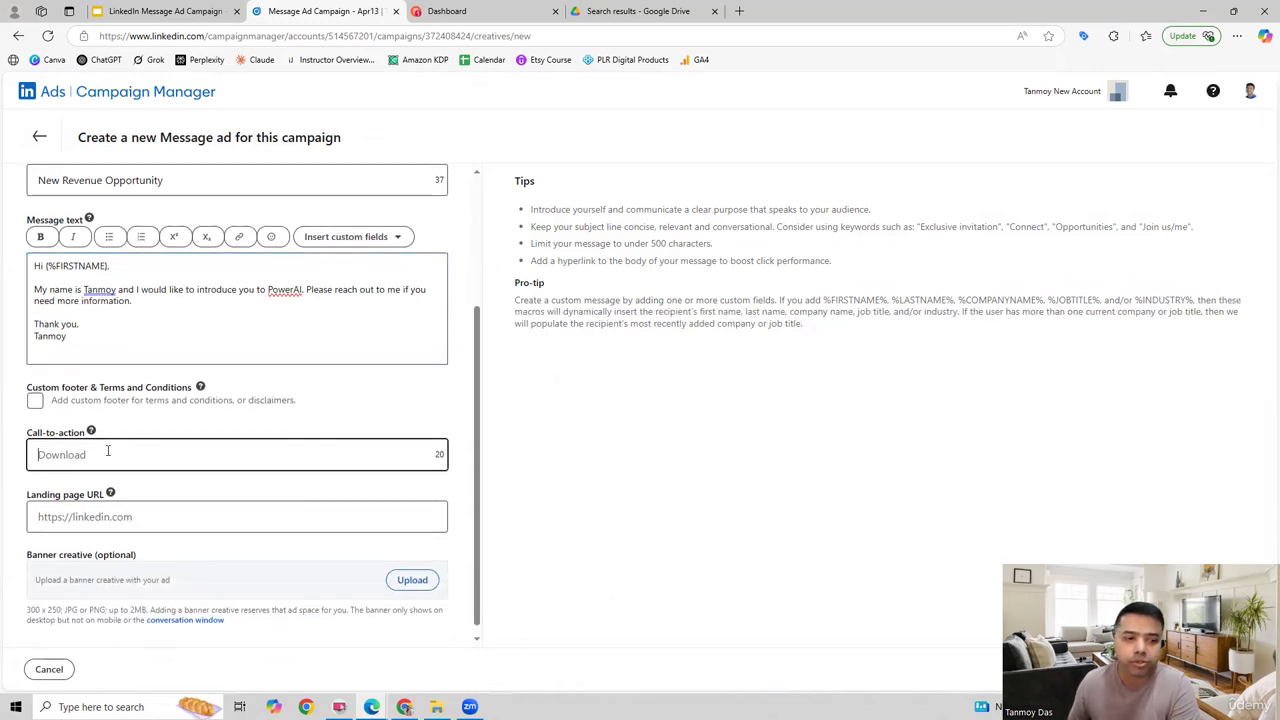
text(Sig)
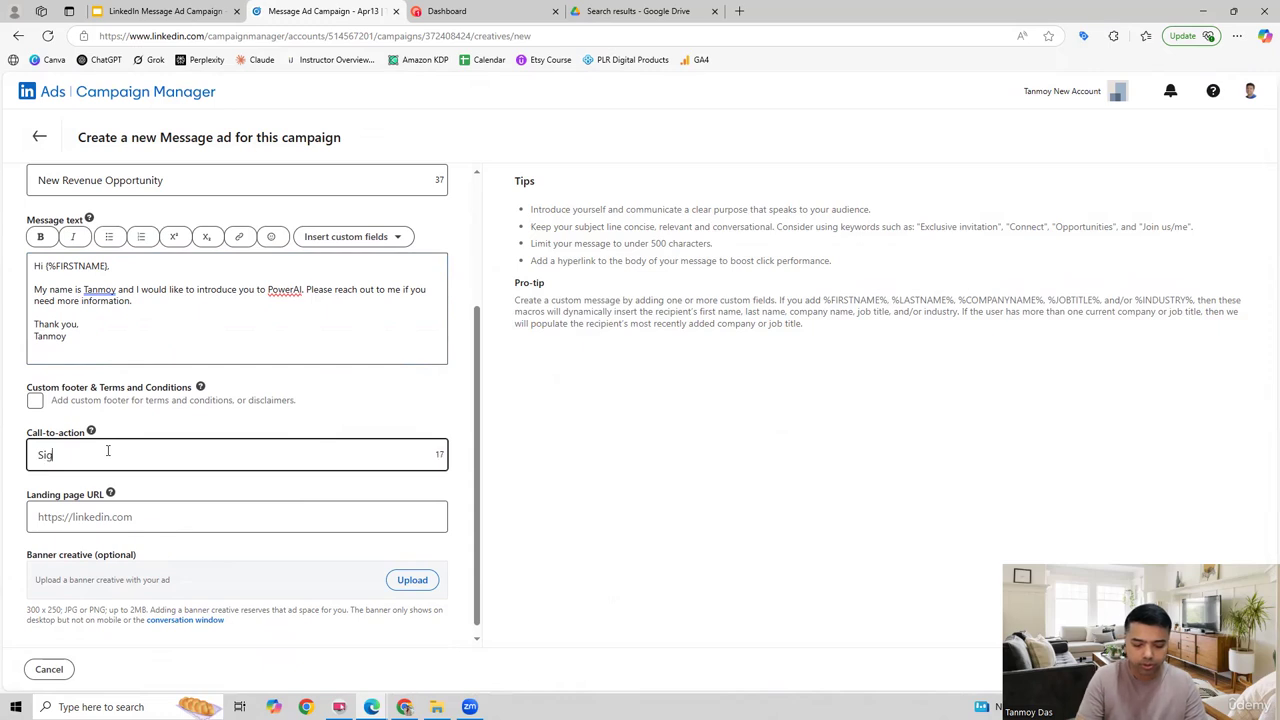
text(n Up)
click(110, 514)
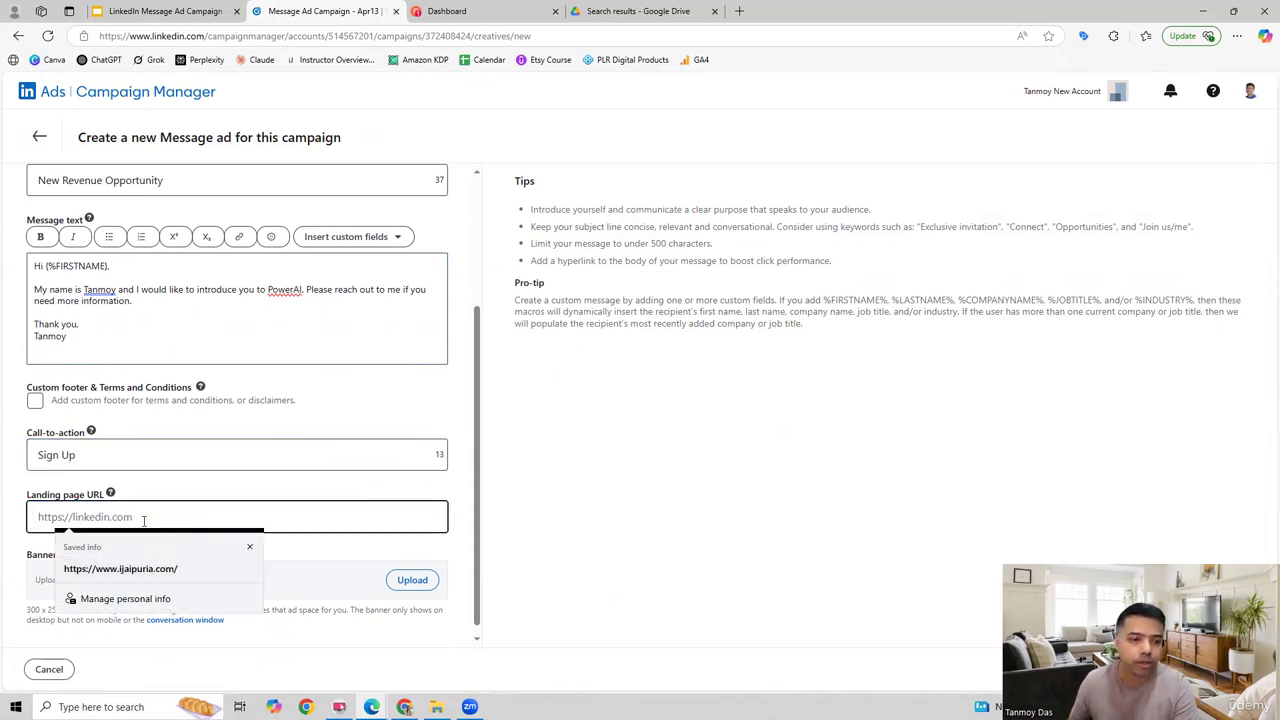
click(440, 11)
drag(100, 36, 228, 37)
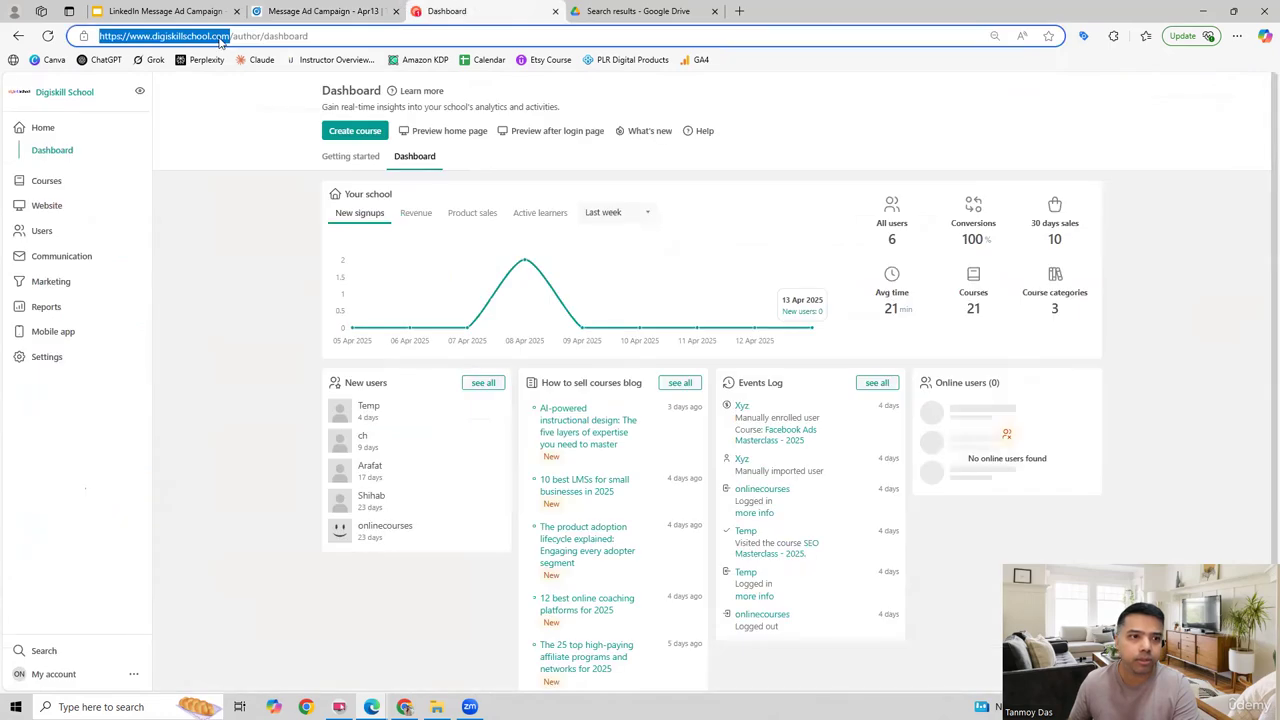
key(ctrl+c)
click(320, 11)
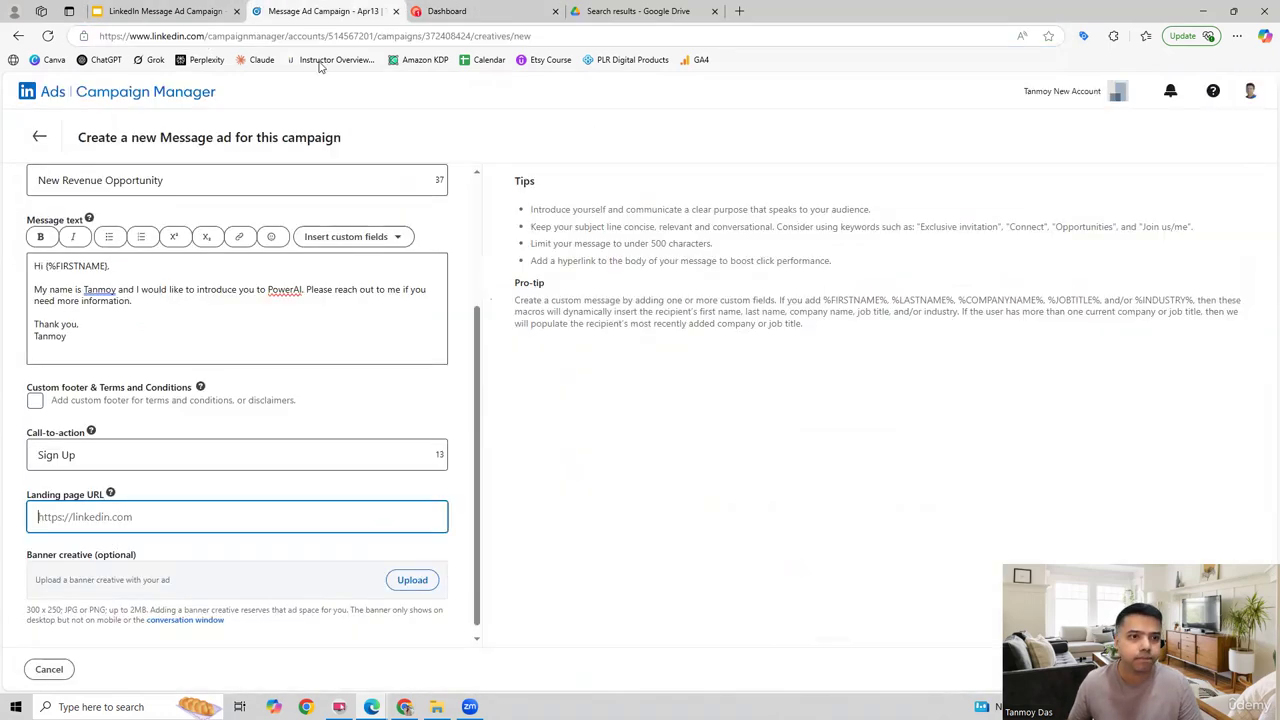
key(ctrl+v)
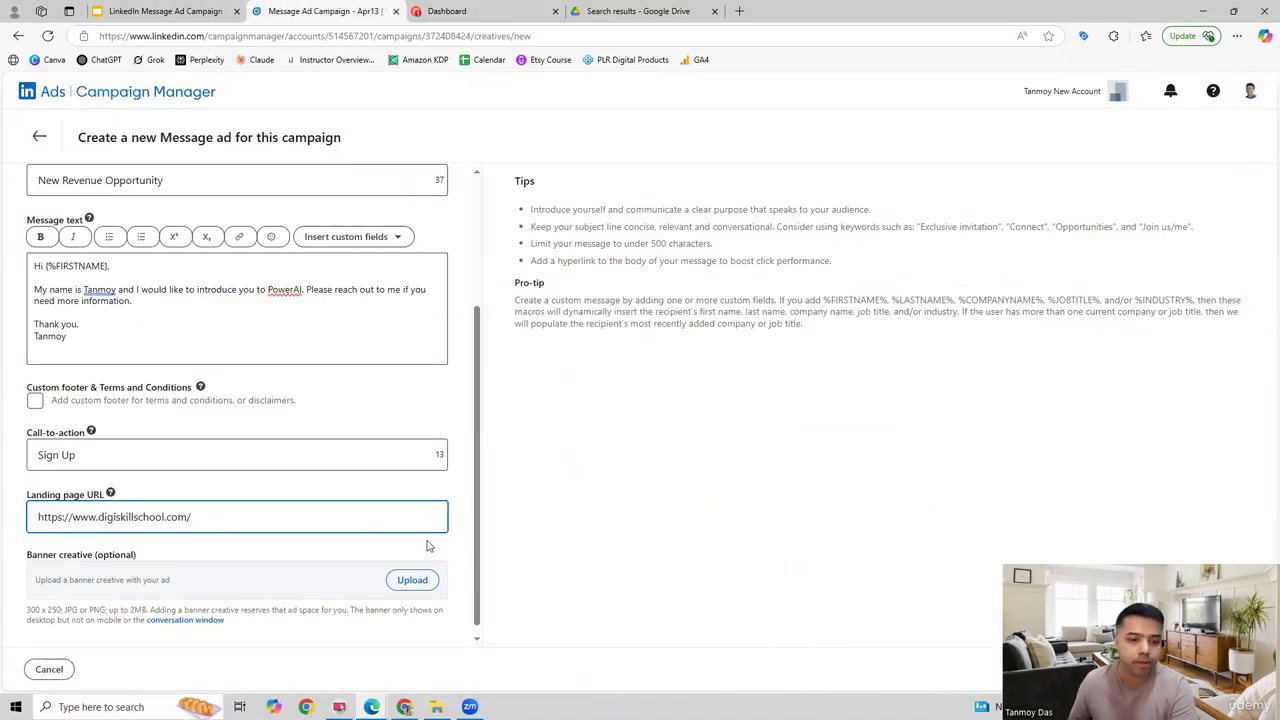
Step: Upload CoffeeCake.png from the Desktop as the message ad's banner creative and create the ad
click(415, 582)
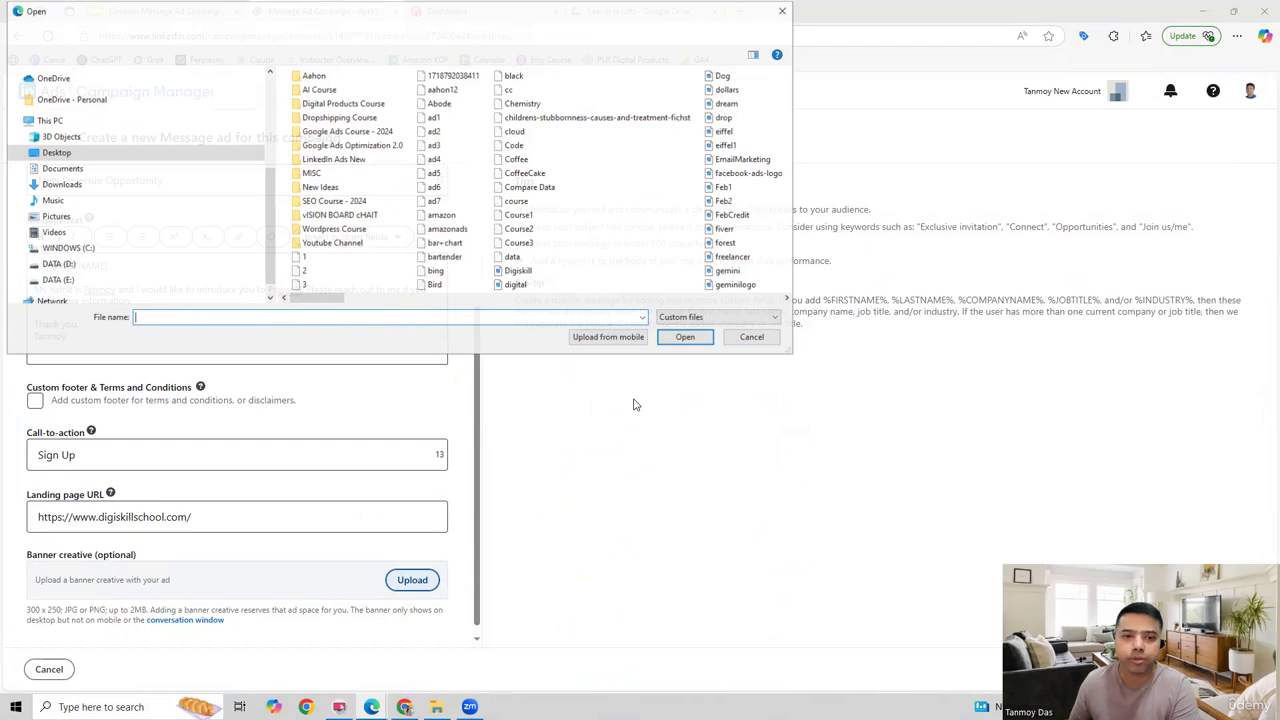
click(527, 173)
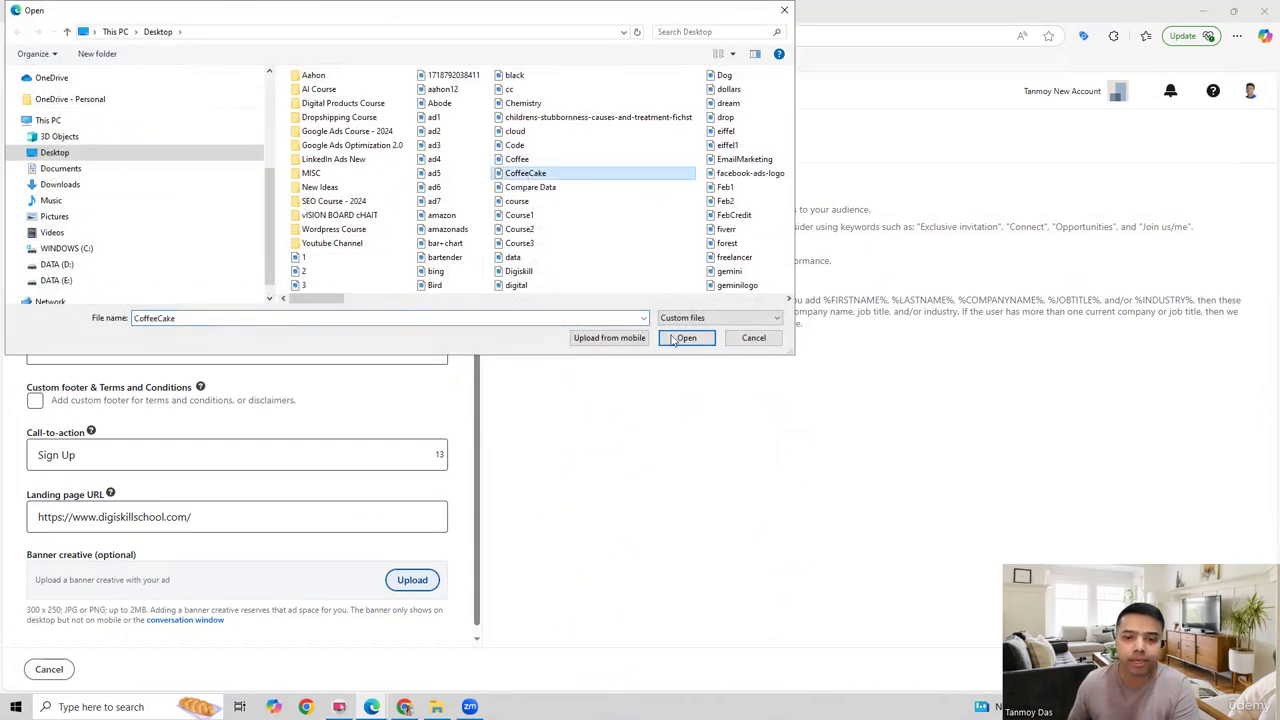
click(676, 339)
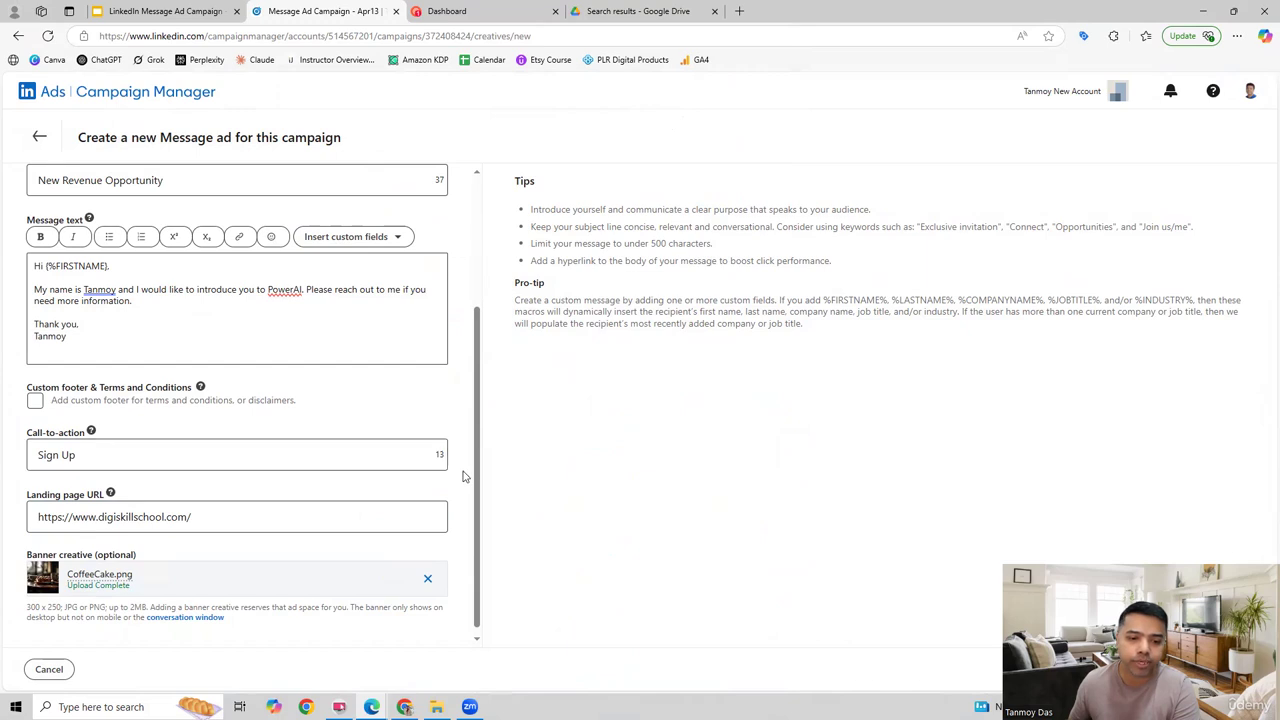
scroll(463, 477, down, 1)
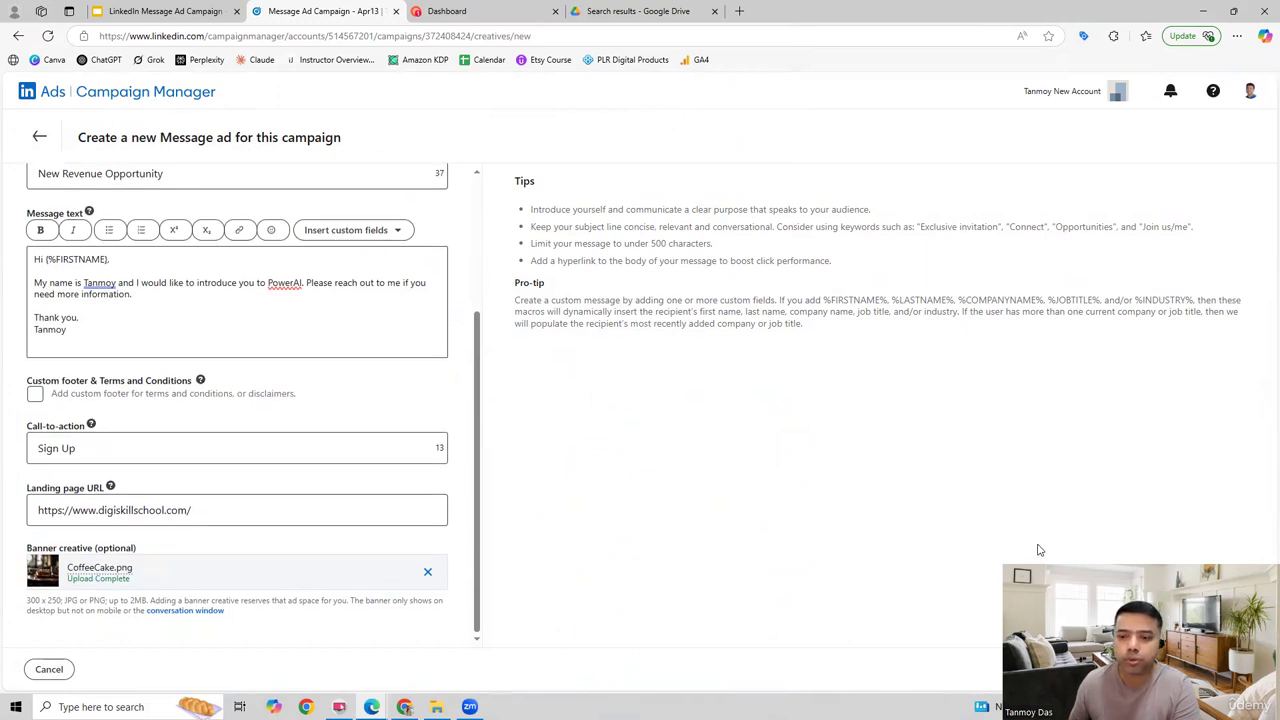
click(1228, 667)
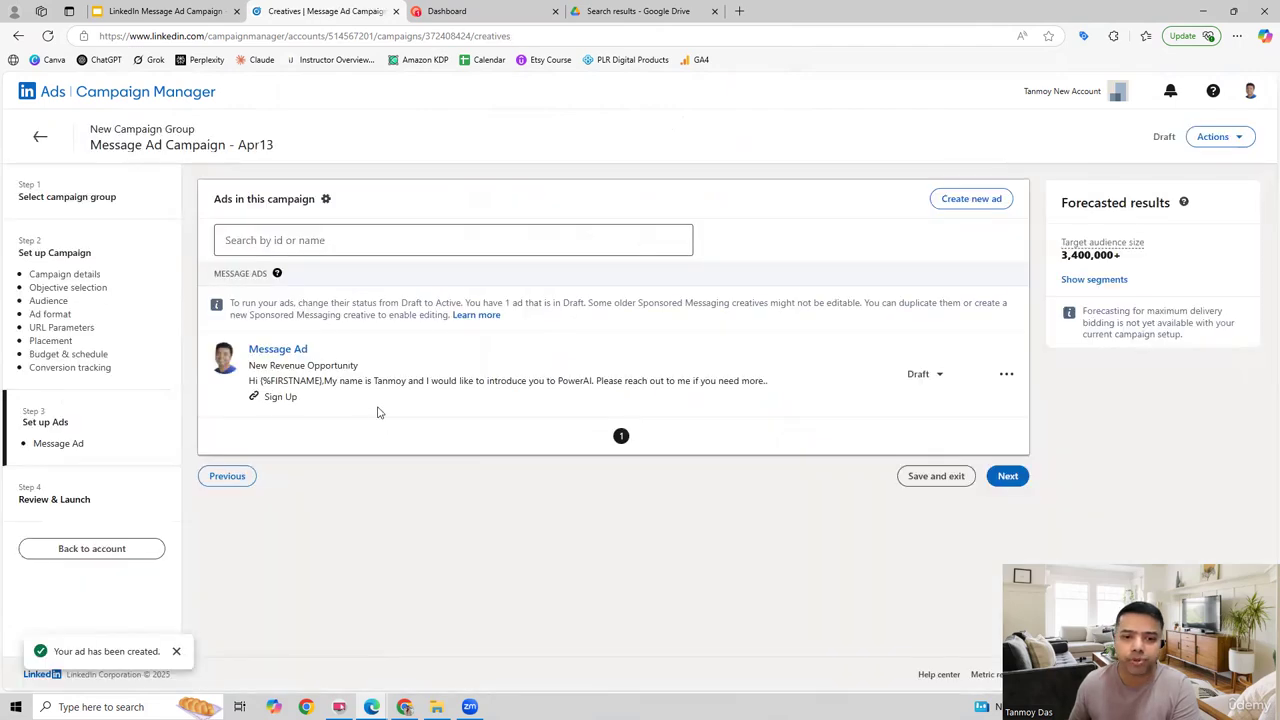
Step: Proceed to the campaign review, check its settings, ads and payment details, launch the campaign and dismiss the notice
click(1008, 476)
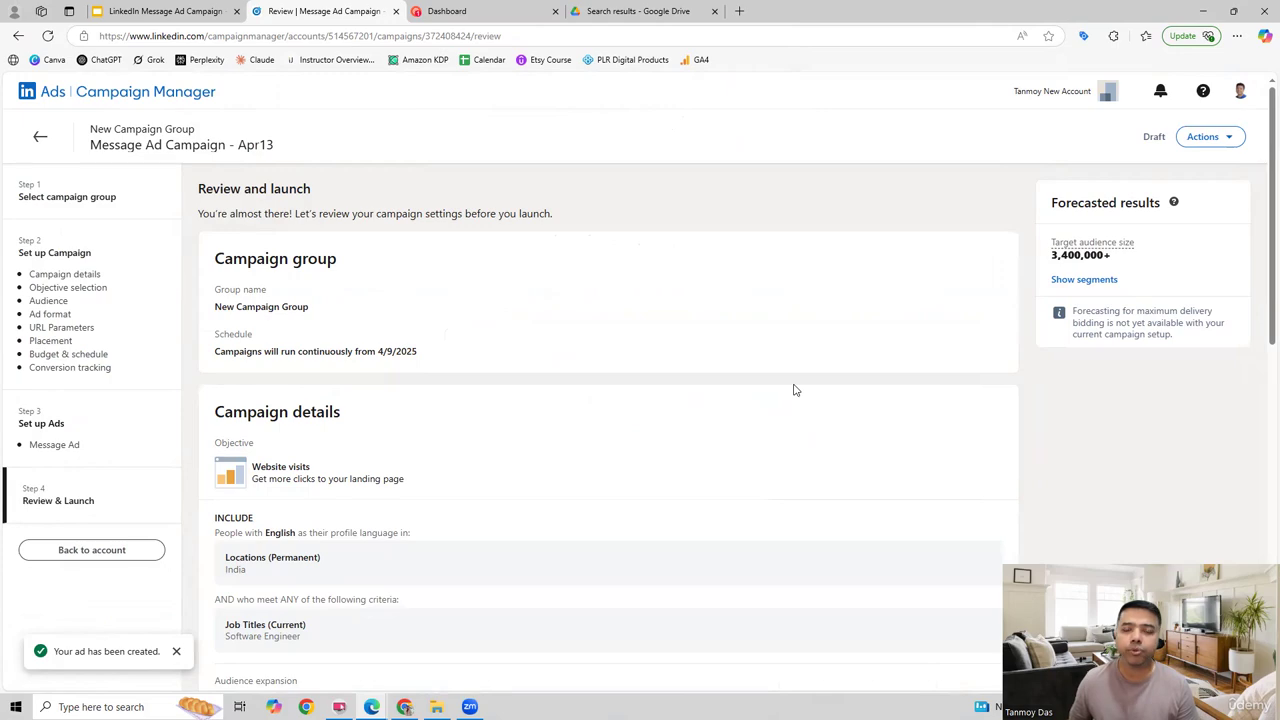
scroll(795, 390, down, 5)
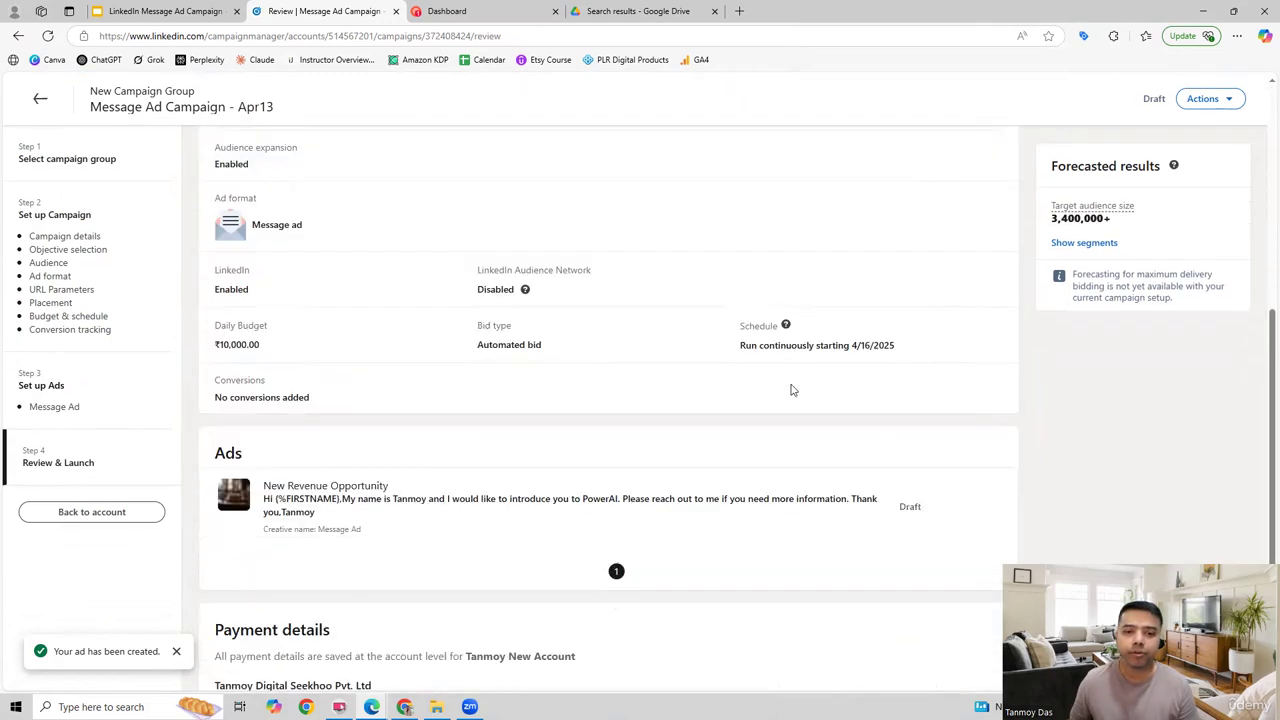
scroll(791, 390, down, 3)
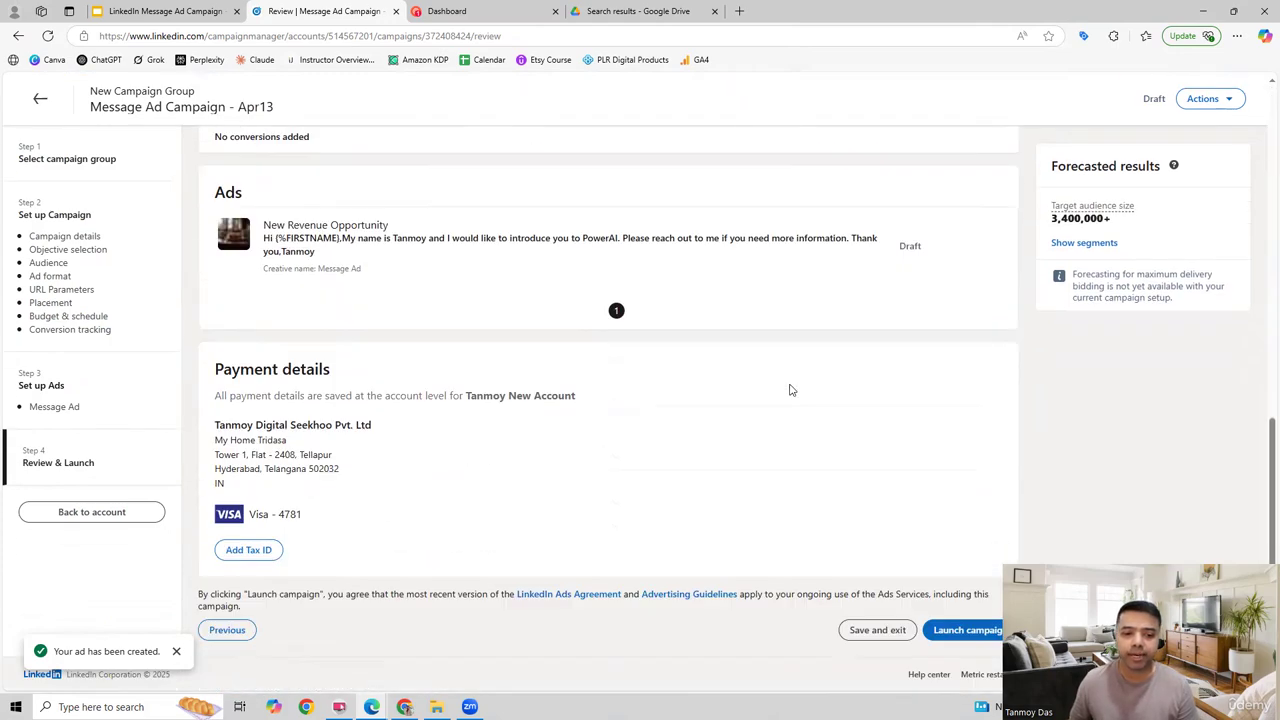
click(966, 629)
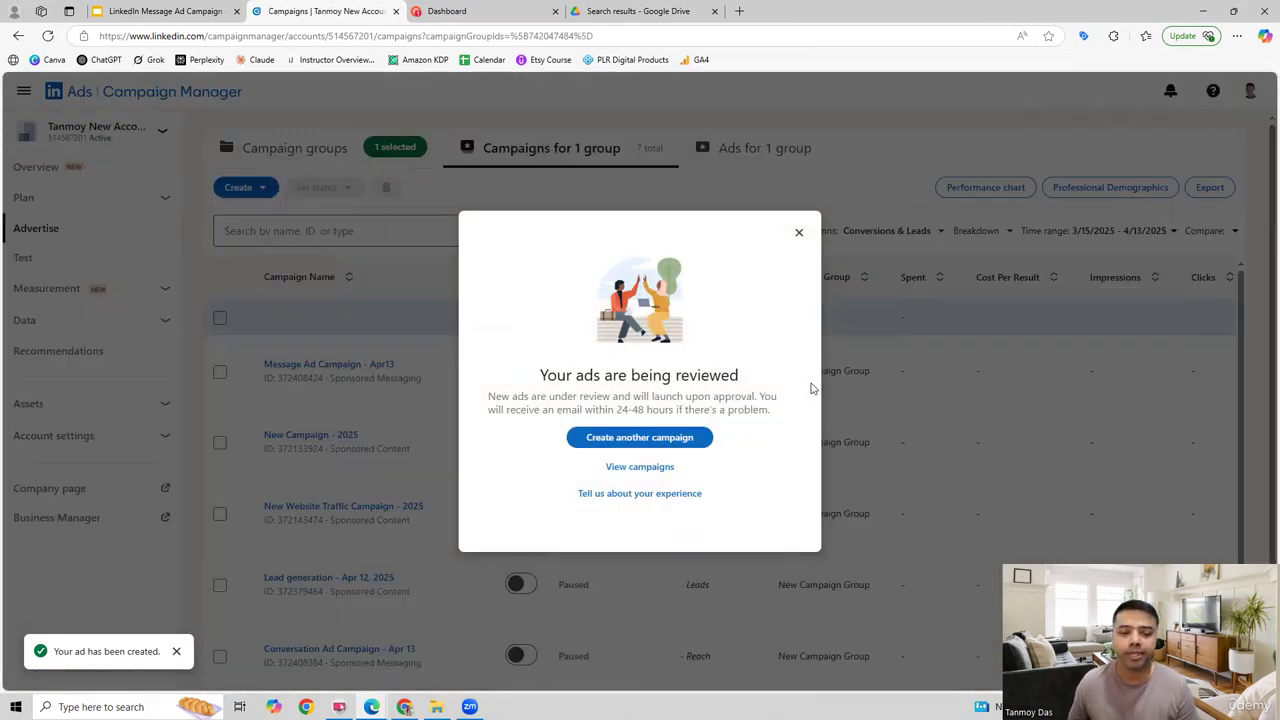
click(798, 193)
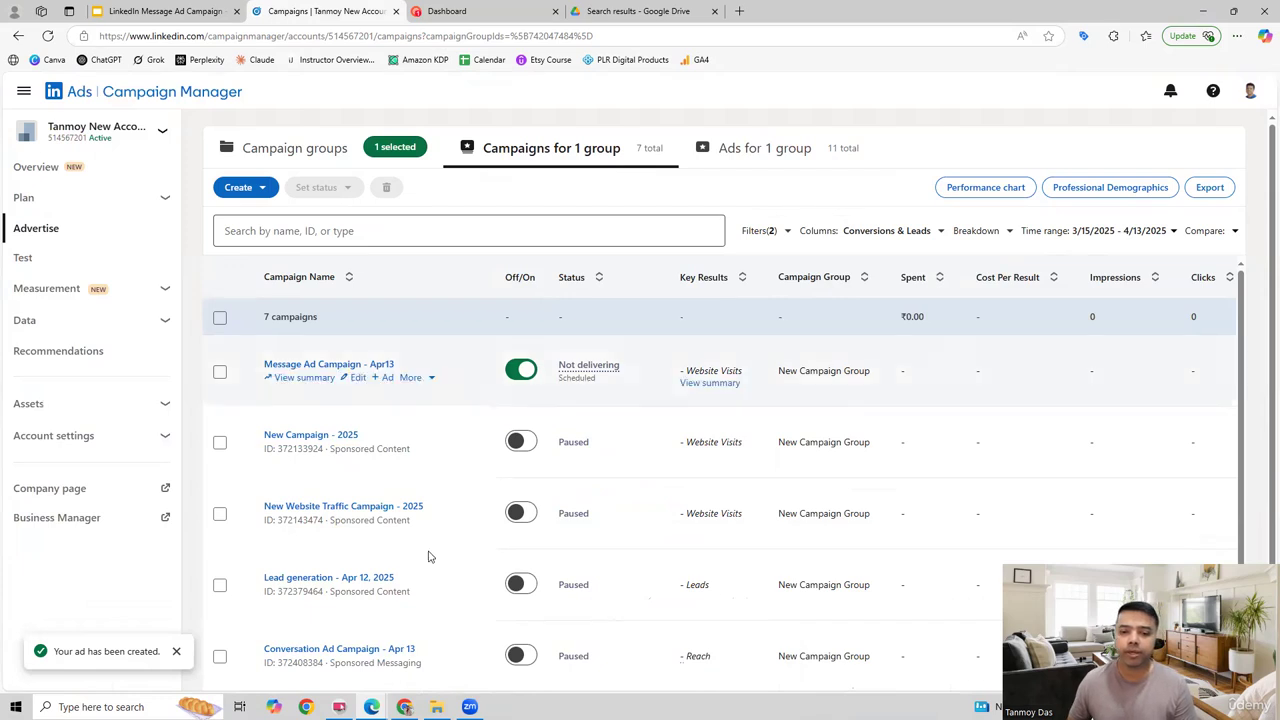
Step: Look through the campaign list and switch off Message Ad Campaign - Apr13
mouse_move(716, 534)
scroll(668, 518, down, 3)
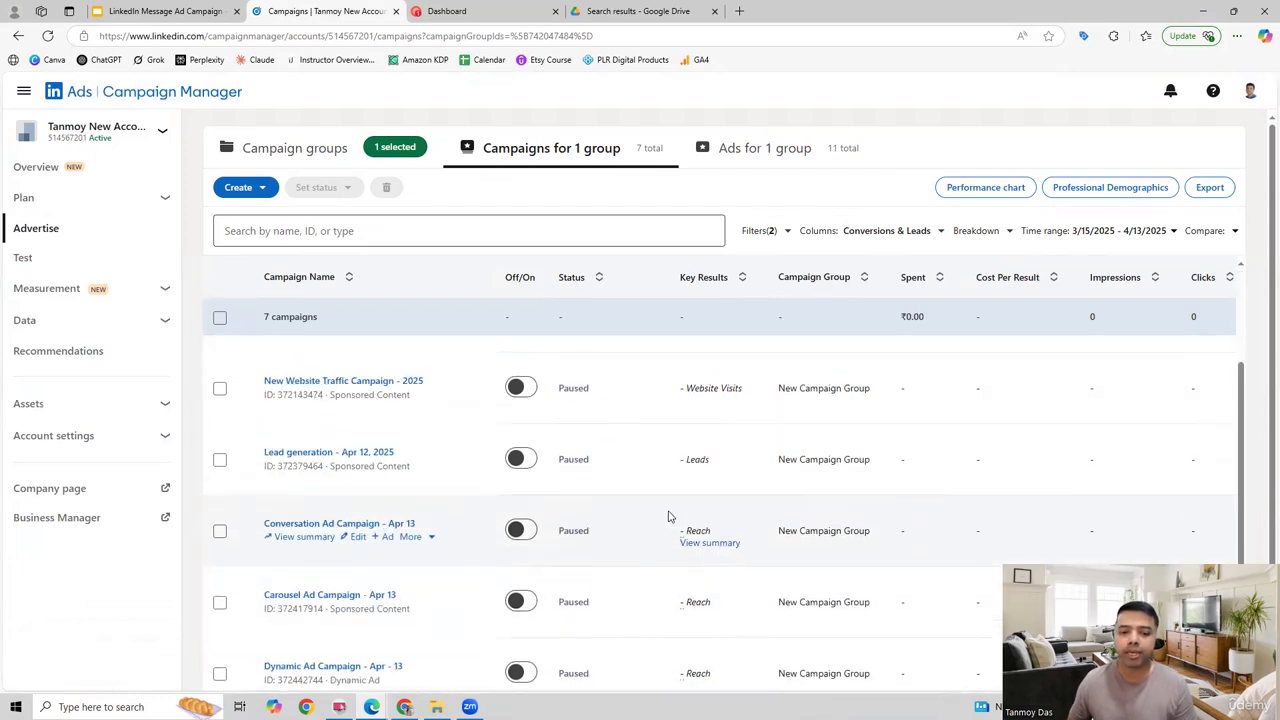
scroll(668, 517, up, 2)
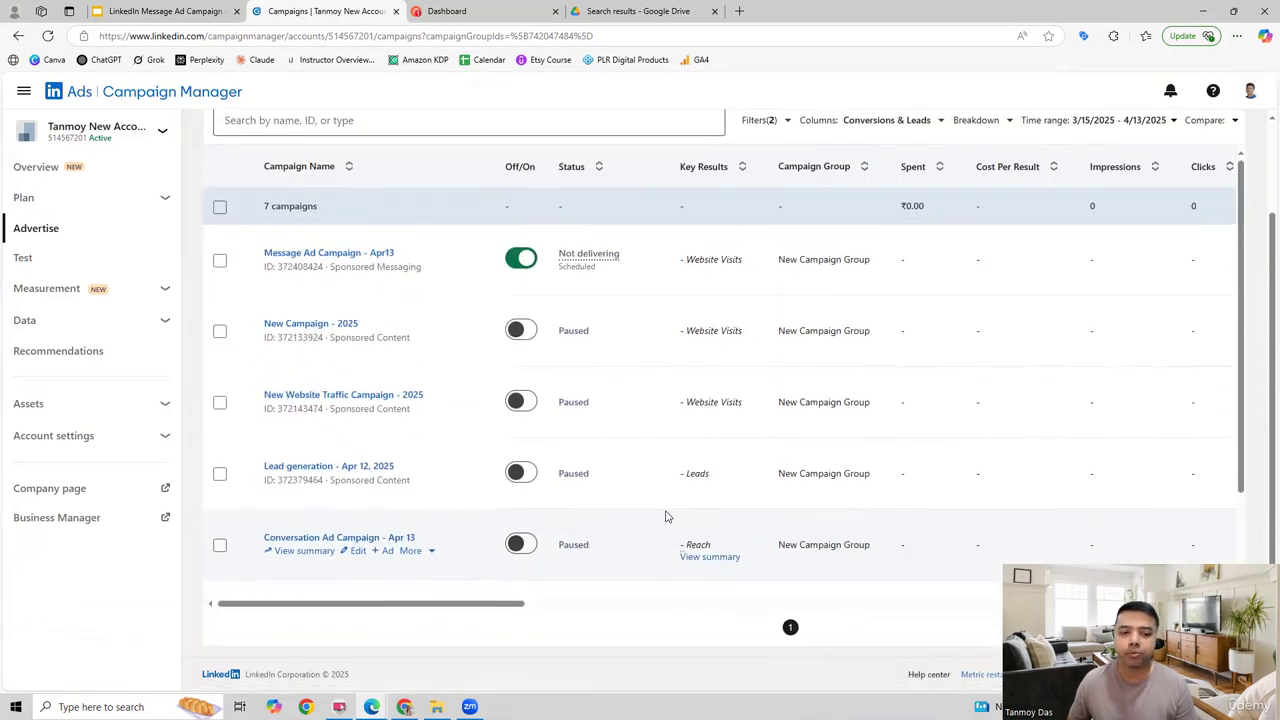
scroll(668, 517, up, 2)
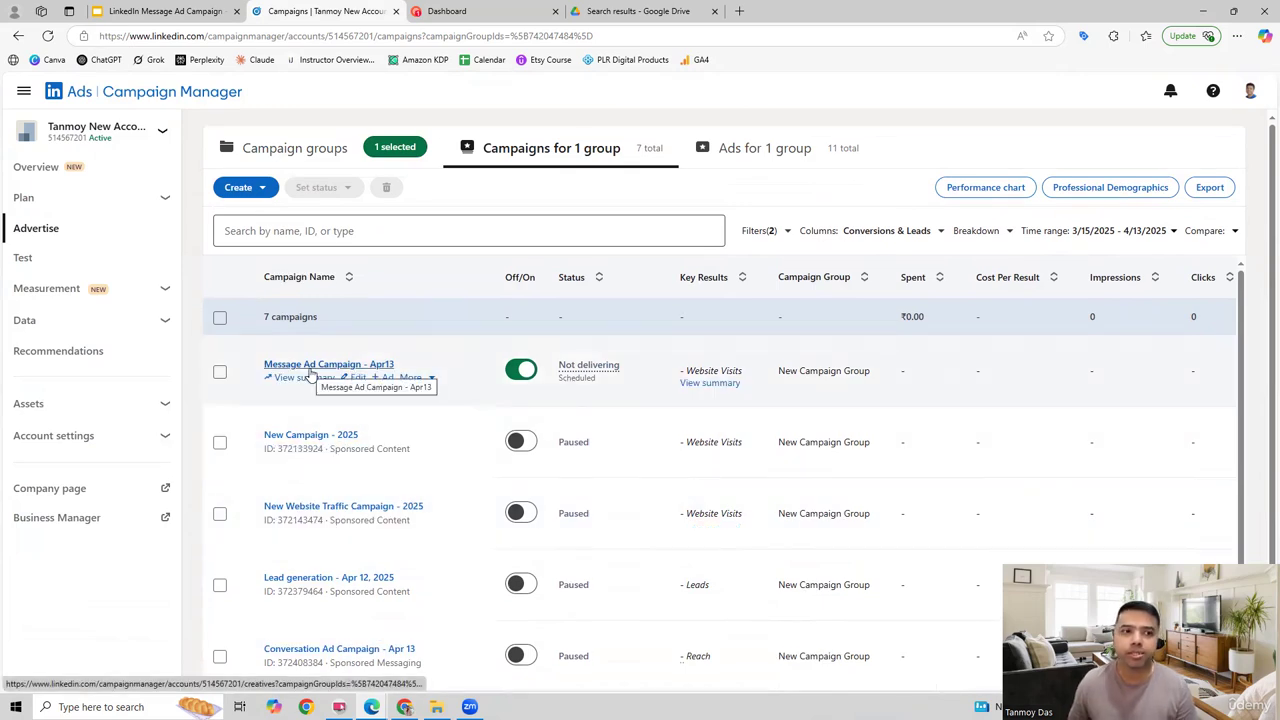
click(519, 373)
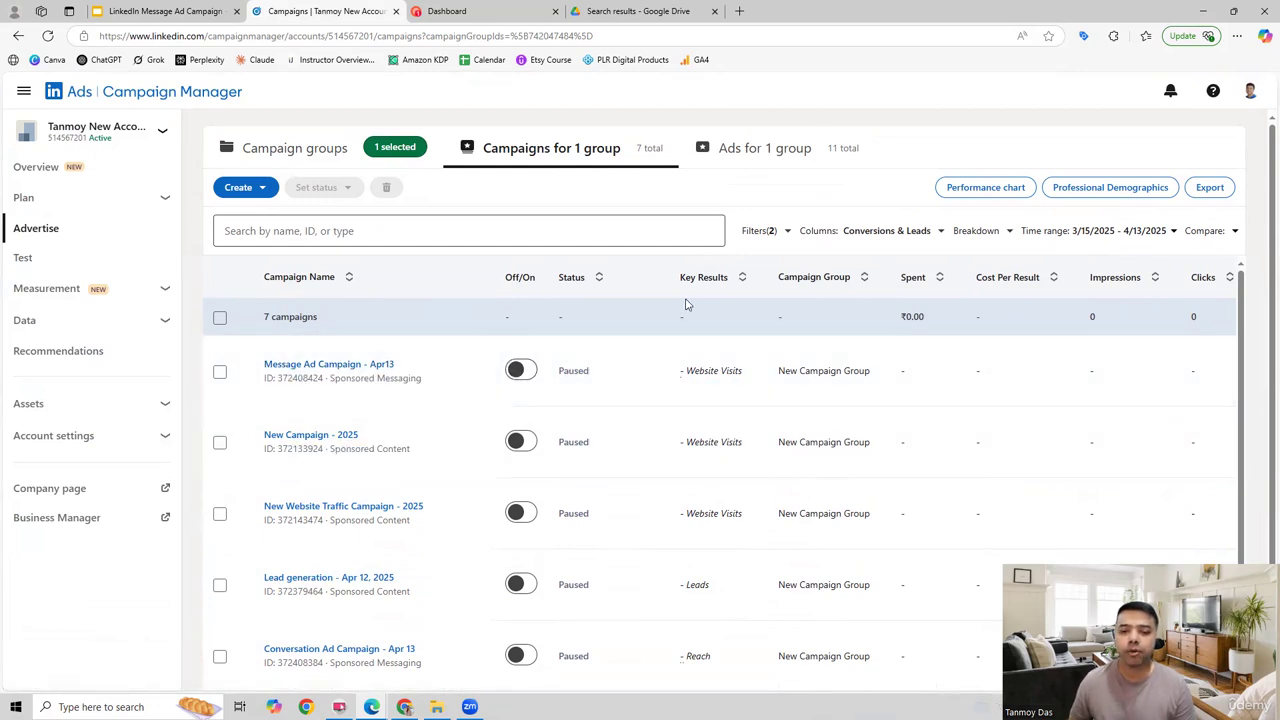